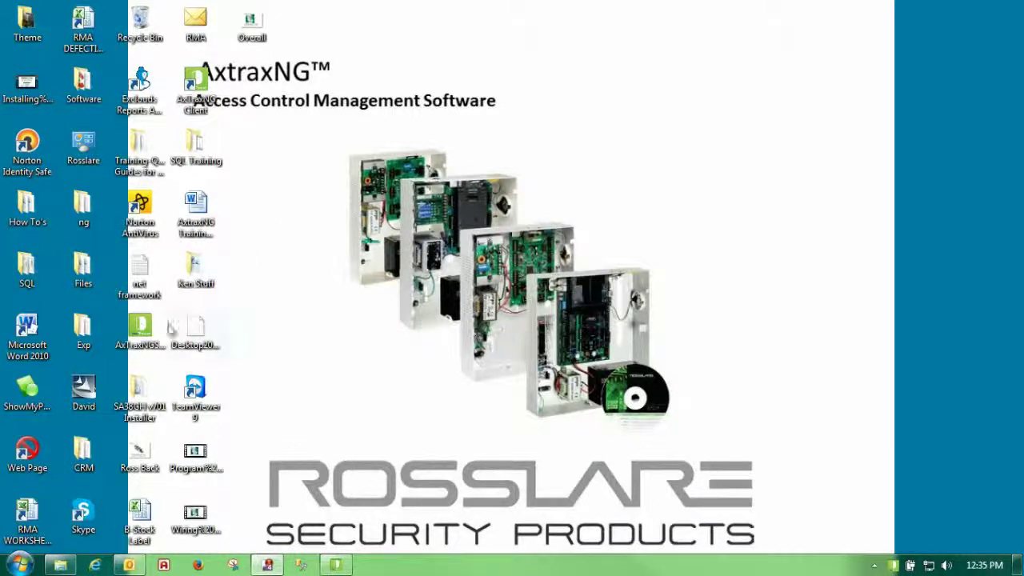
# Launch the AxTraxNGSetup_1_0.23.04_24_01_2014.exe installer from the desktop and allow it to run
pyautogui.click(141, 324)
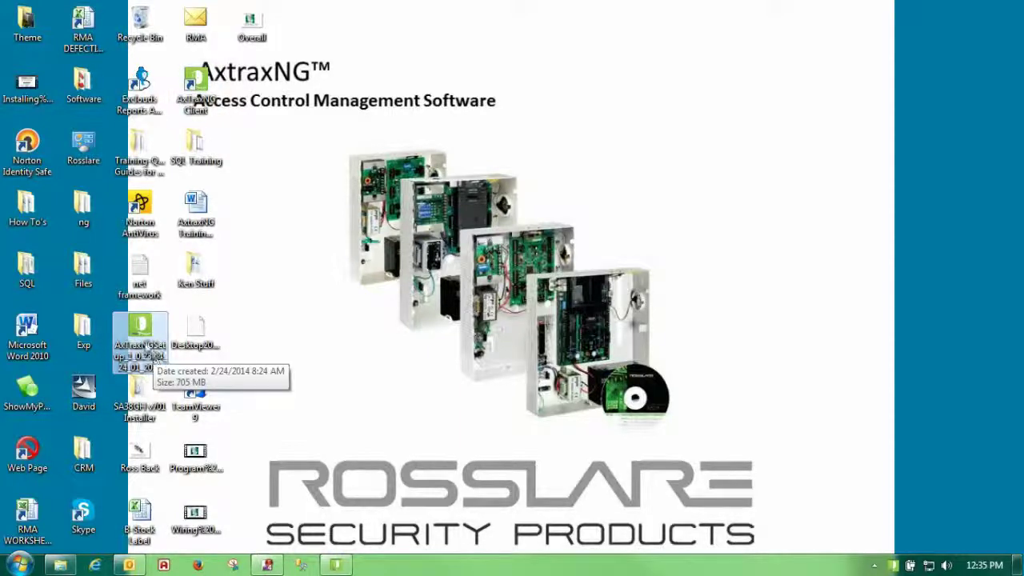
pyautogui.doubleClick(143, 334)
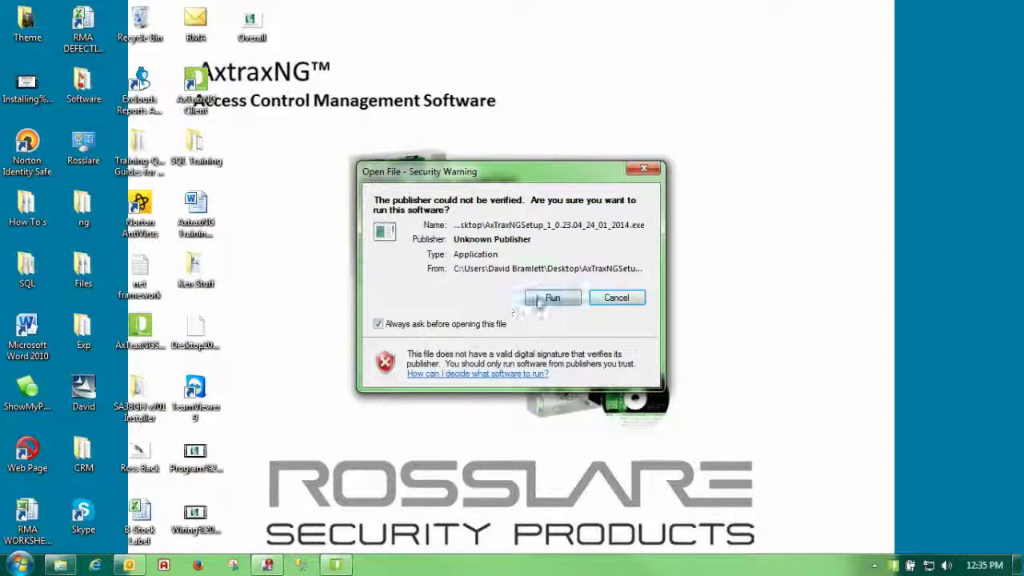
pyautogui.click(552, 298)
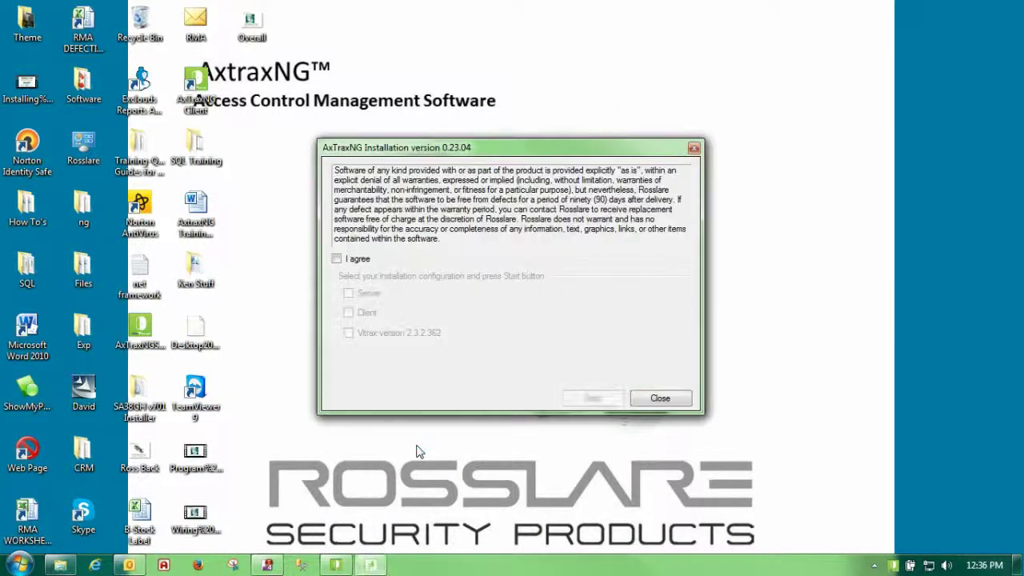
# Agree to the AxTraxNG installation terms and start installing only Vitrax version 2.3.2.362
pyautogui.click(336, 258)
pyautogui.click(348, 333)
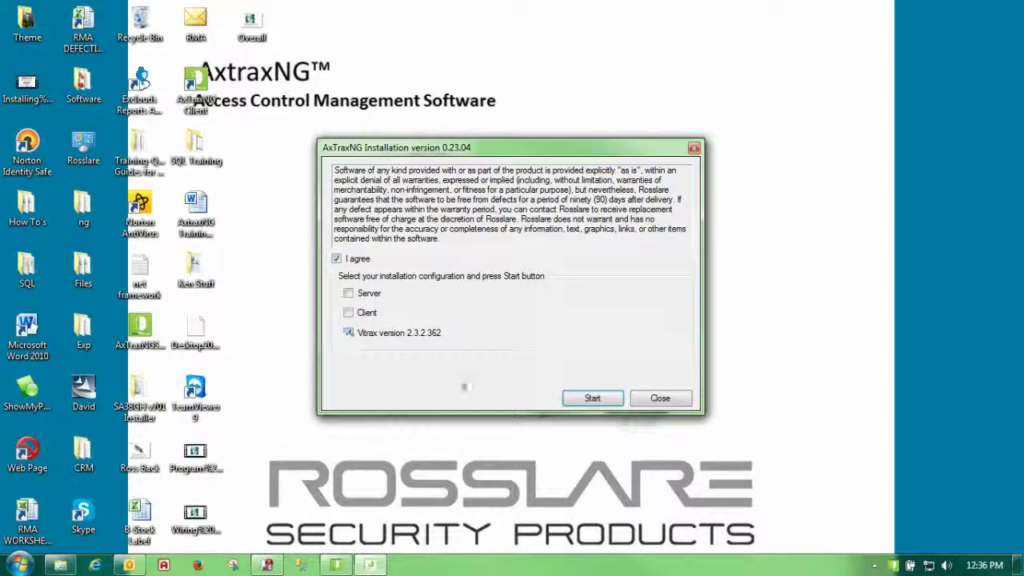
pyautogui.click(592, 398)
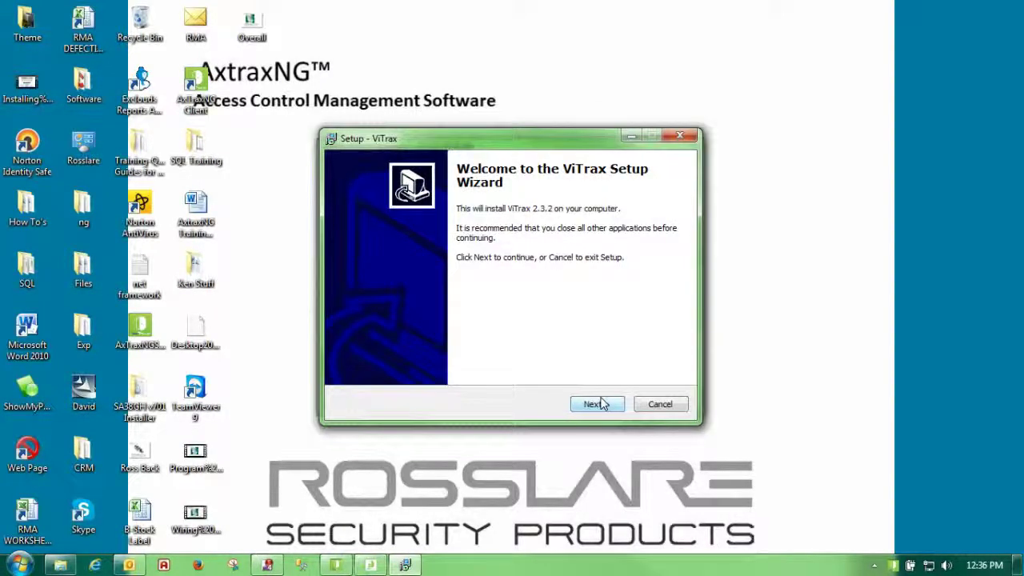
# Accept the ViTrax license agreement and install into the existing folder C:\Program Files (x86)\Rosslare\Vitrax
pyautogui.click(596, 404)
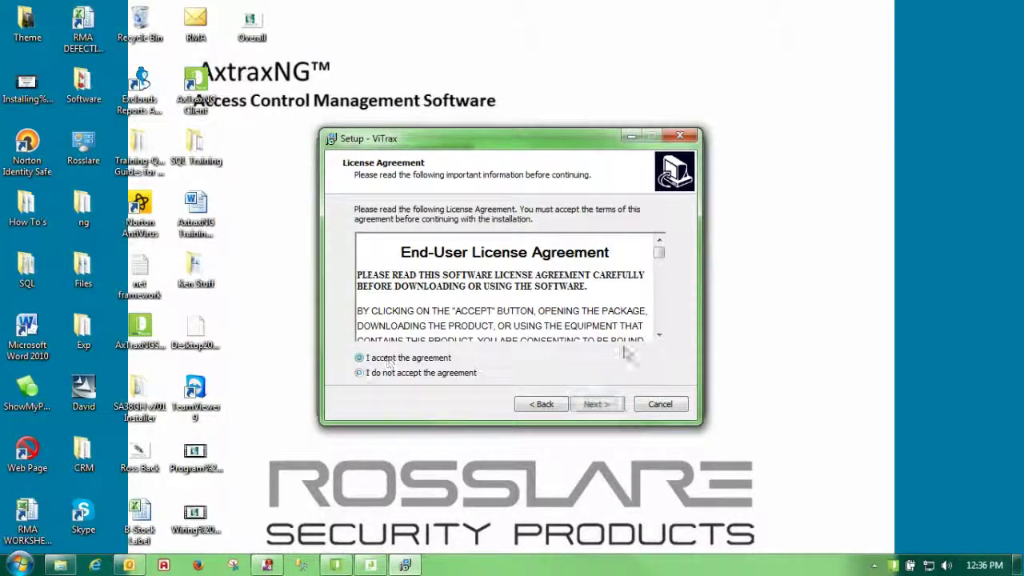
pyautogui.click(596, 404)
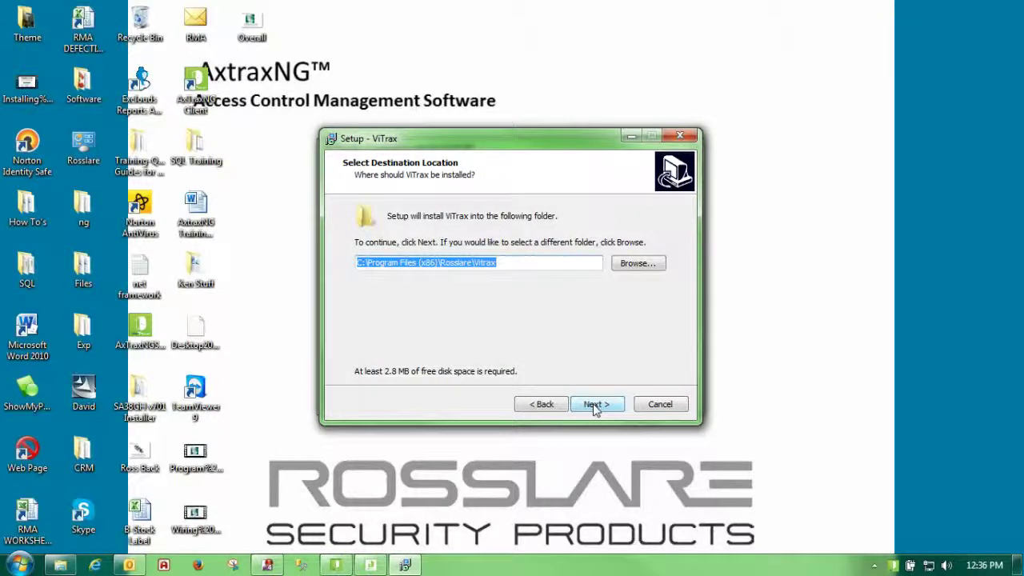
pyautogui.click(596, 405)
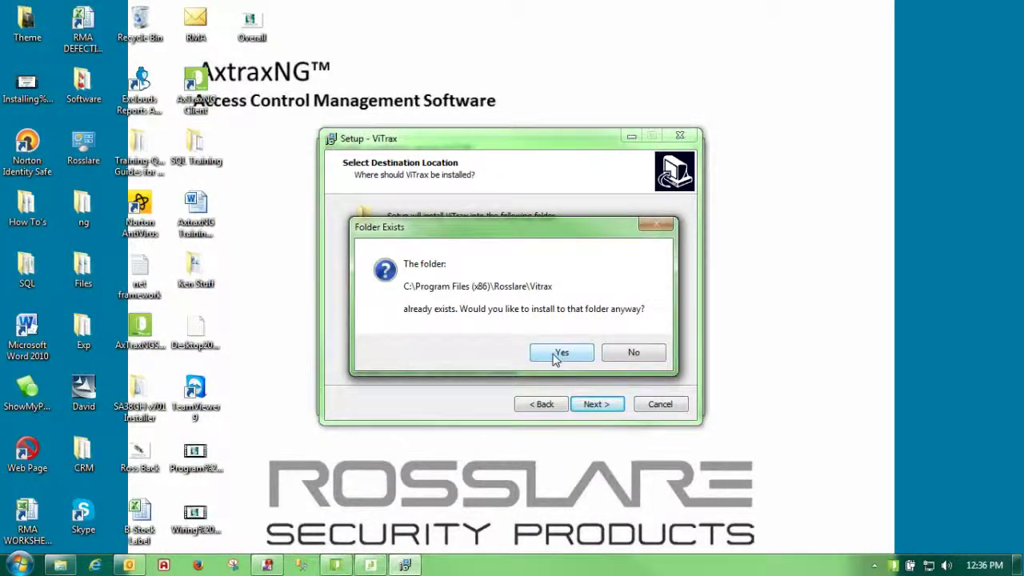
pyautogui.click(559, 353)
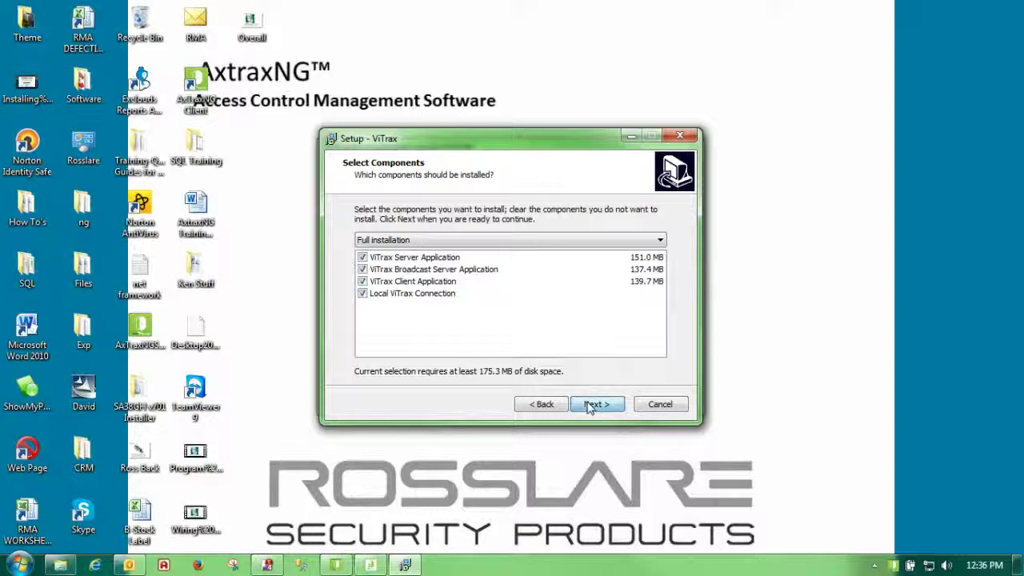
# Install ViTrax as a full installation with desktop and Quick Launch icons, letting setup automatically close the applications using its files
pyautogui.click(596, 404)
pyautogui.click(596, 404)
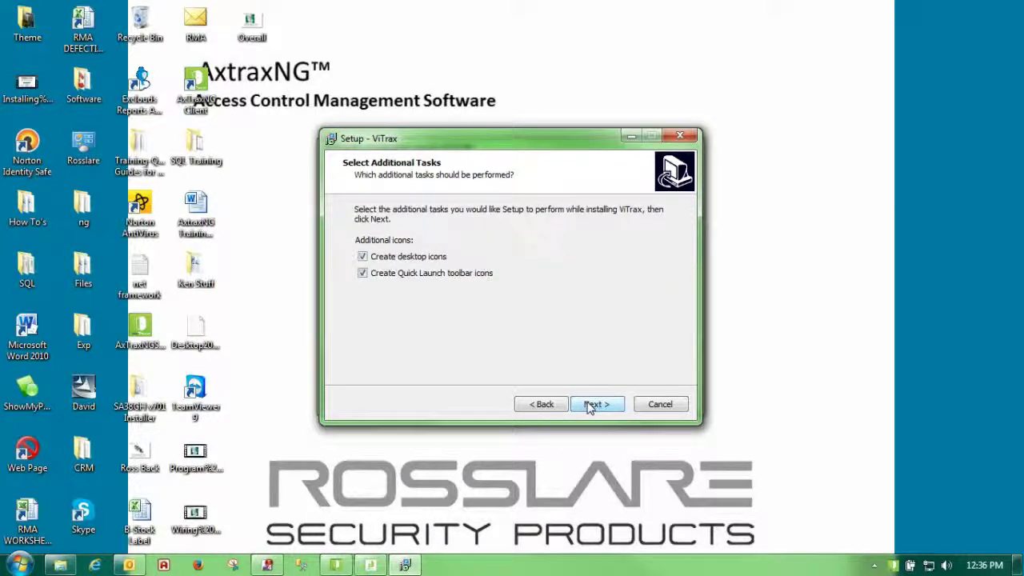
pyautogui.click(596, 404)
pyautogui.click(596, 404)
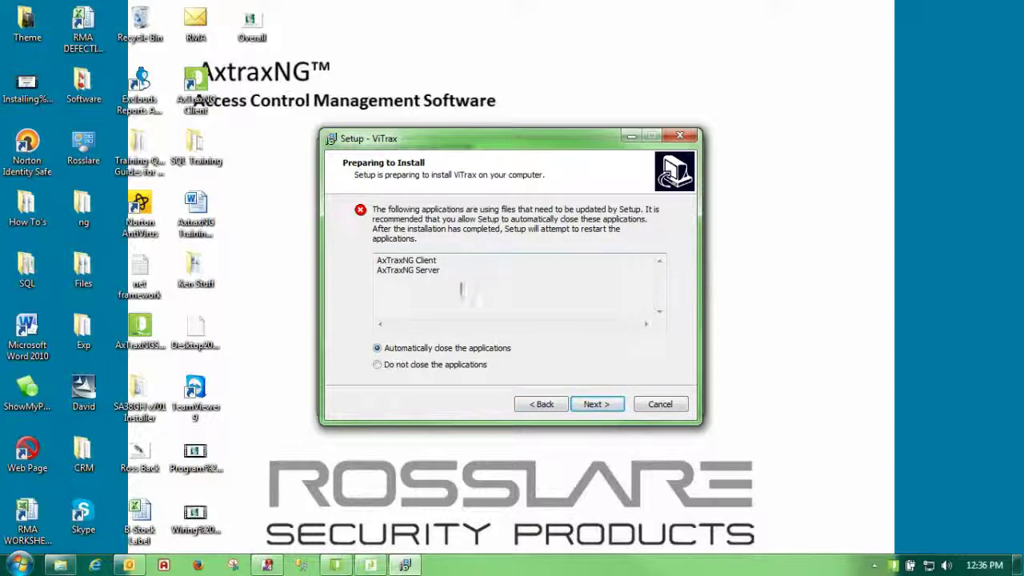
pyautogui.click(599, 407)
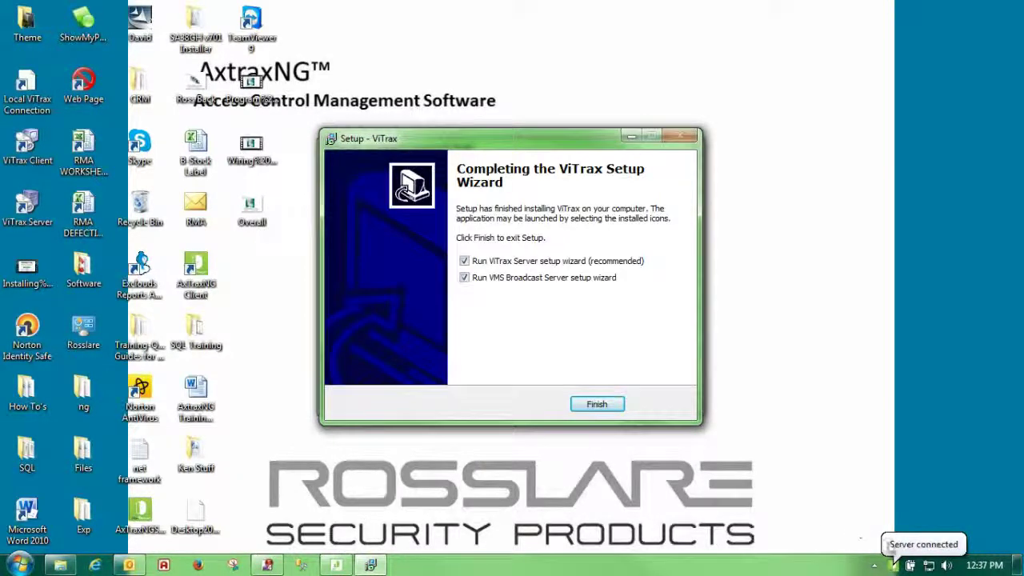
# Finish the ViTrax installation with both server setup wizards enabled, and choose No Activation to continue using the shareware version
pyautogui.click(596, 405)
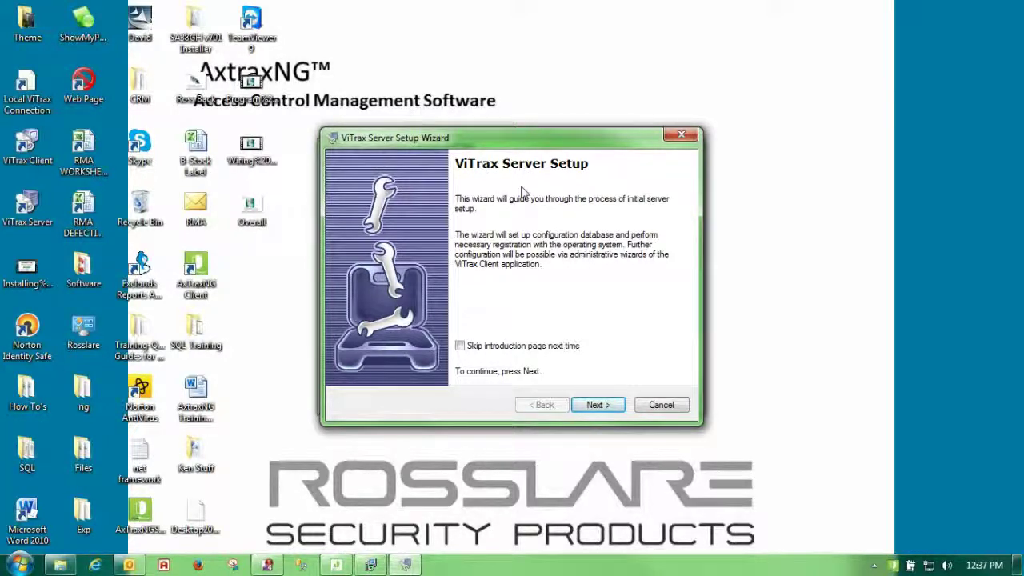
pyautogui.click(600, 407)
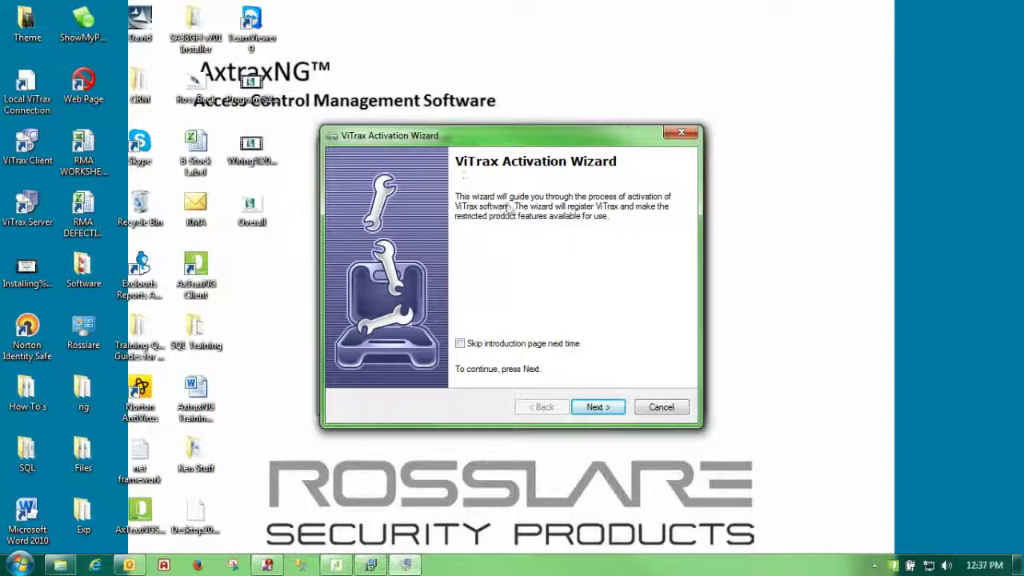
pyautogui.click(597, 409)
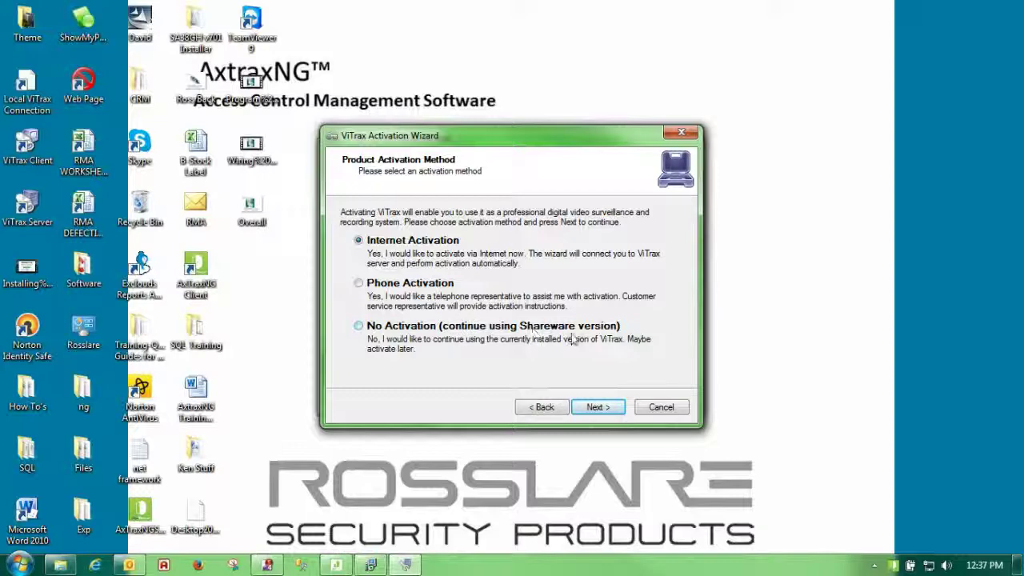
pyautogui.click(358, 327)
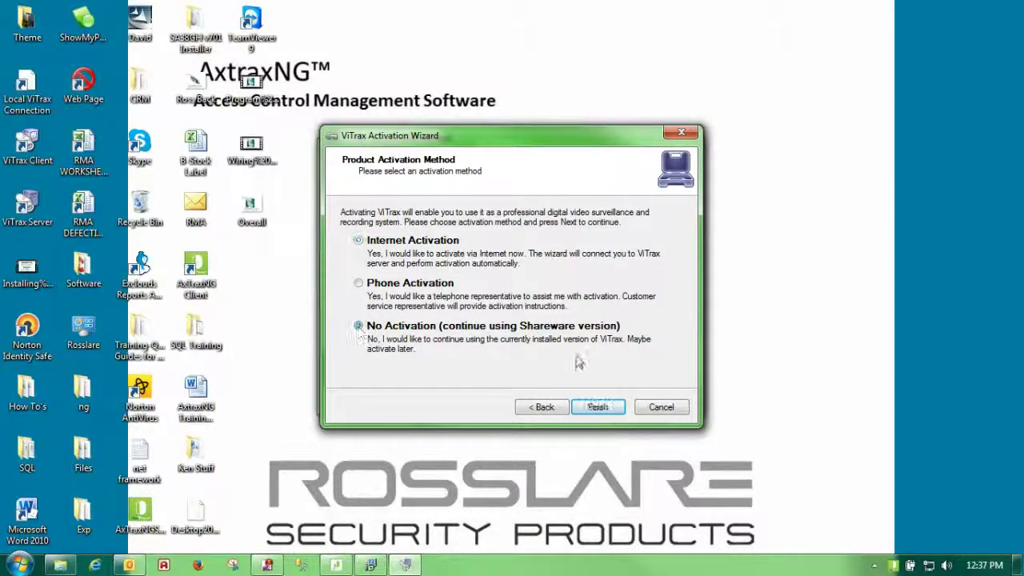
pyautogui.click(588, 409)
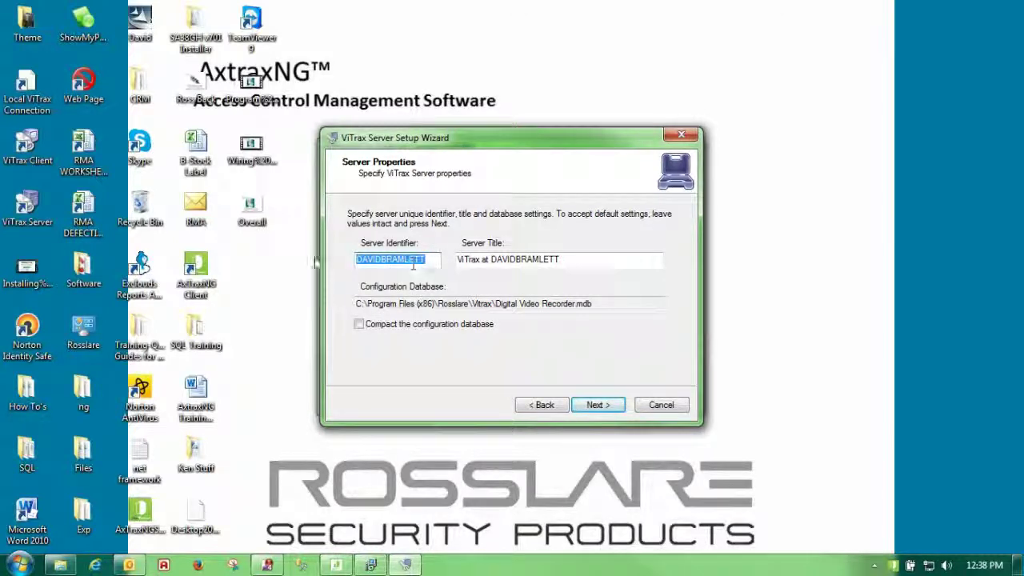
# Complete the ViTrax Server setup with default properties and administrator settings, remote TCP port 60554, and Application Mode starting automatically with any user logon
pyautogui.click(599, 405)
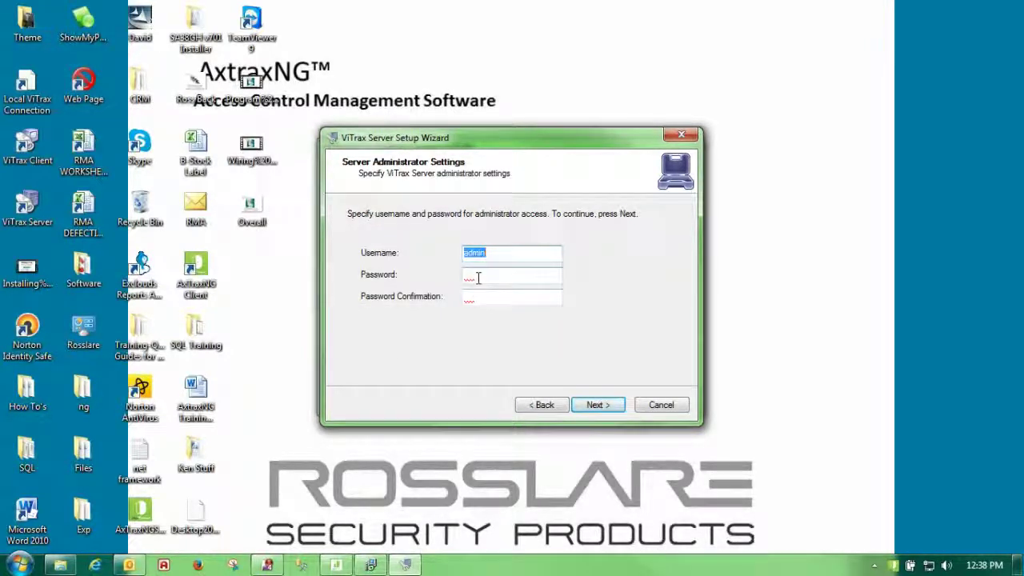
pyautogui.click(600, 408)
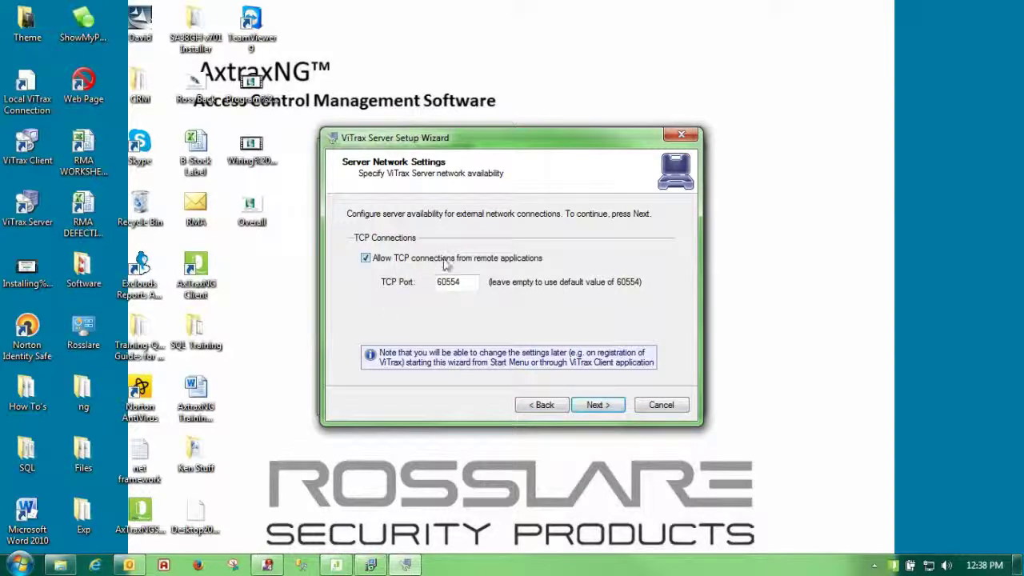
pyautogui.click(594, 408)
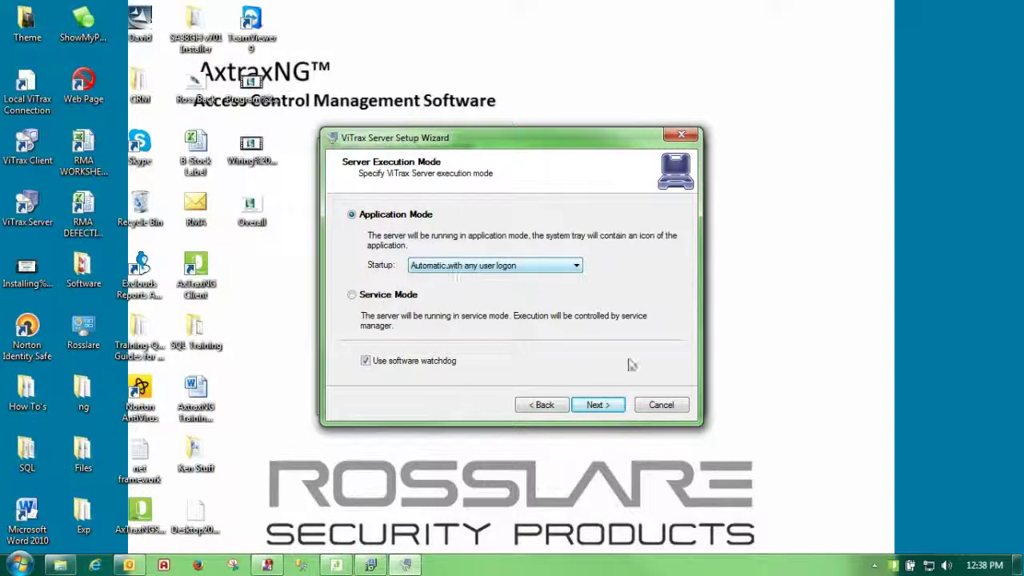
pyautogui.click(596, 407)
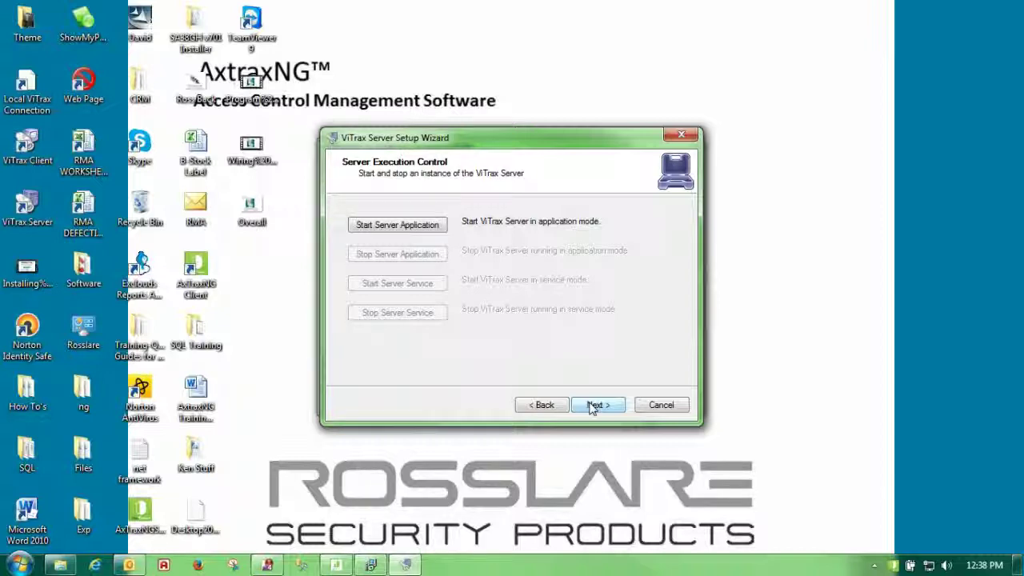
pyautogui.click(593, 407)
pyautogui.click(598, 405)
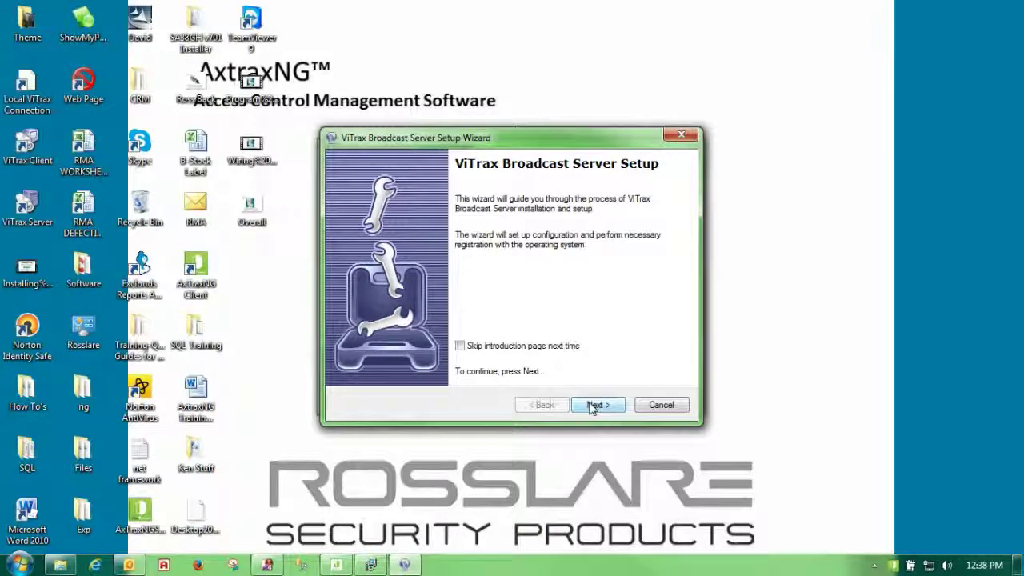
# Complete the ViTrax Broadcast Server setup with Application Mode, server title Test, all network adapters, and scalable video stream resolutions
pyautogui.click(596, 405)
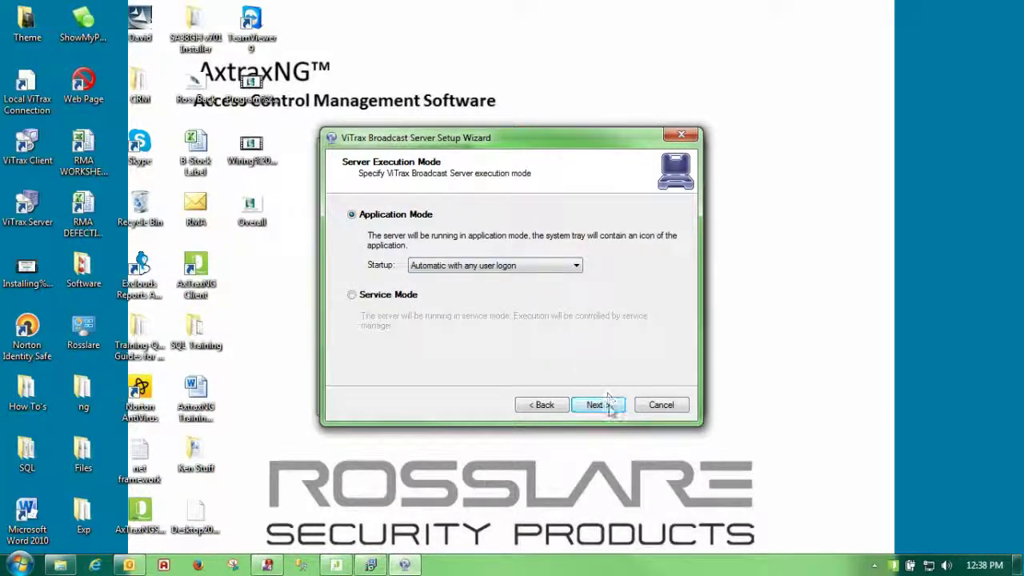
pyautogui.click(605, 405)
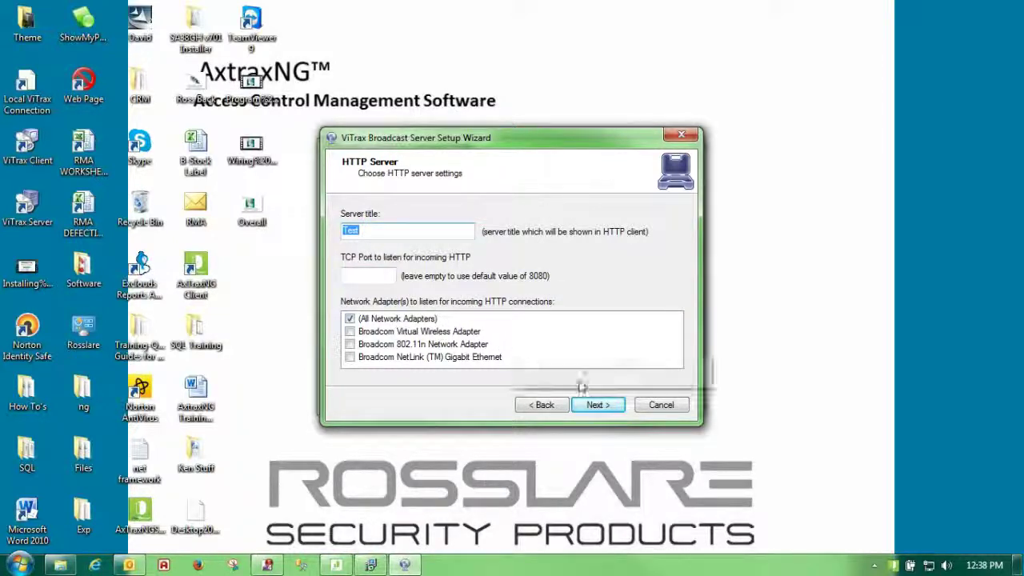
pyautogui.click(591, 406)
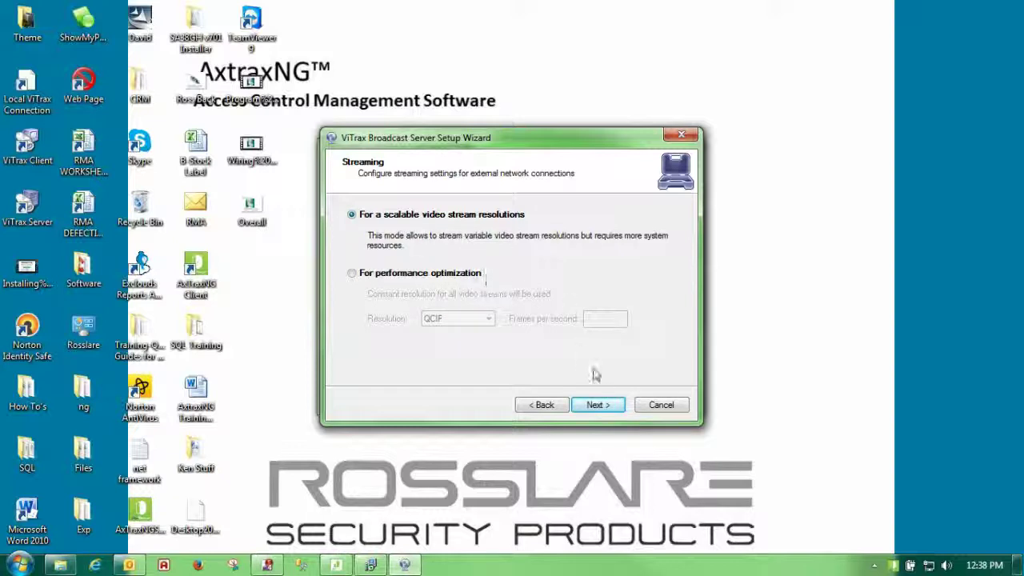
pyautogui.click(592, 406)
pyautogui.click(592, 406)
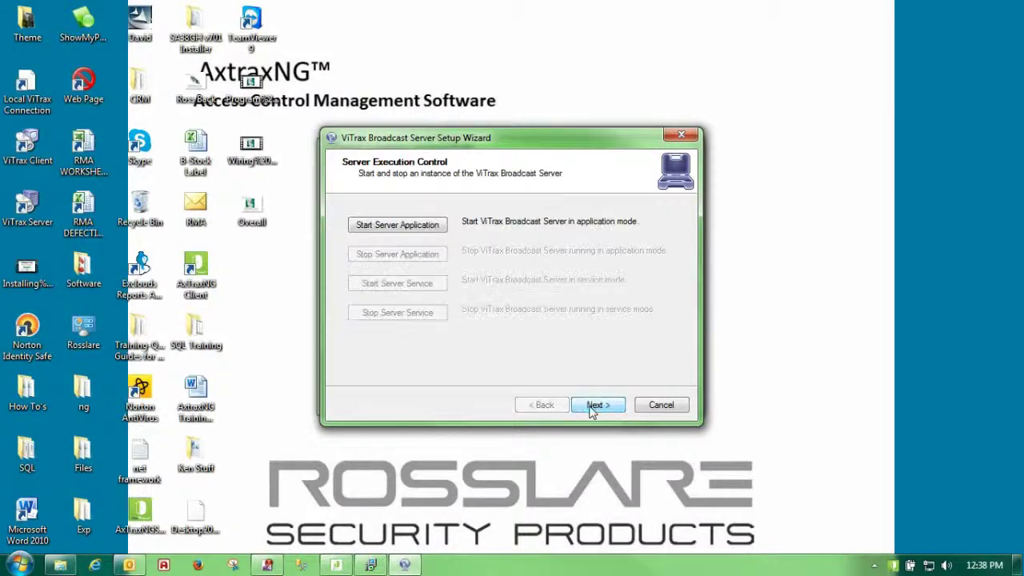
pyautogui.click(592, 407)
pyautogui.click(597, 404)
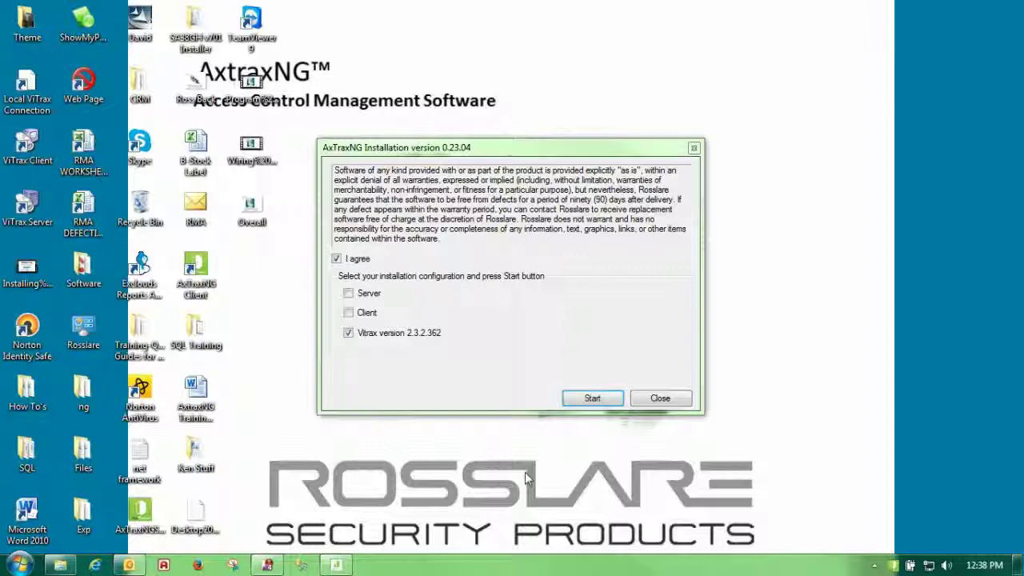
# Close the AxTraxNG installer, open the ViTrax Client, and maximize its window
pyautogui.click(650, 400)
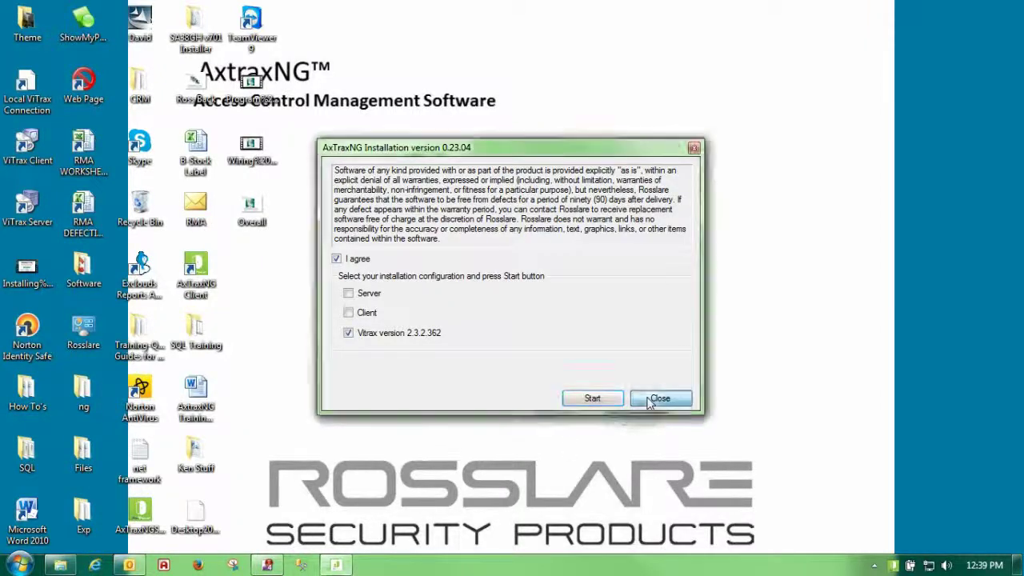
pyautogui.doubleClick(26, 145)
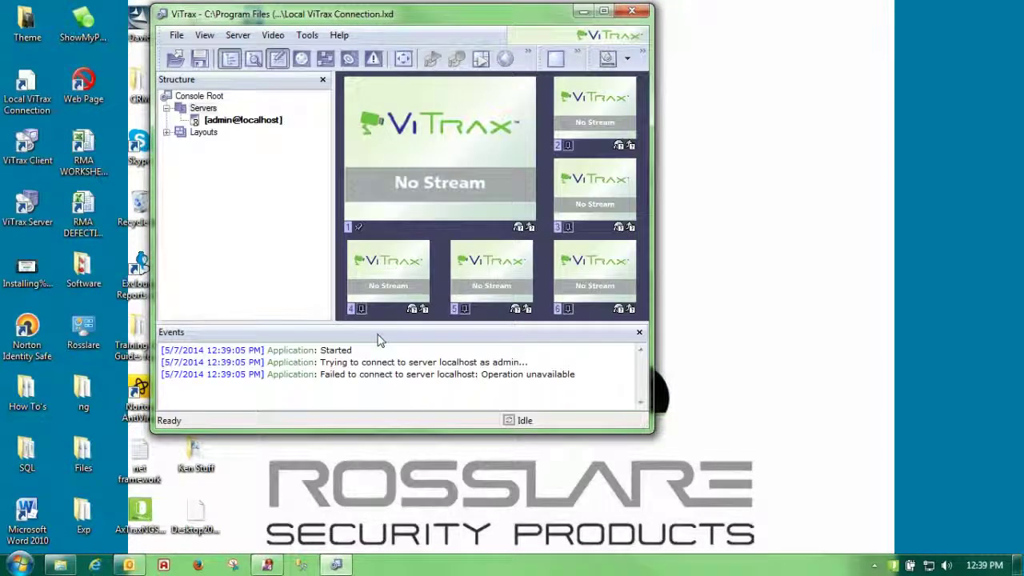
pyautogui.click(604, 12)
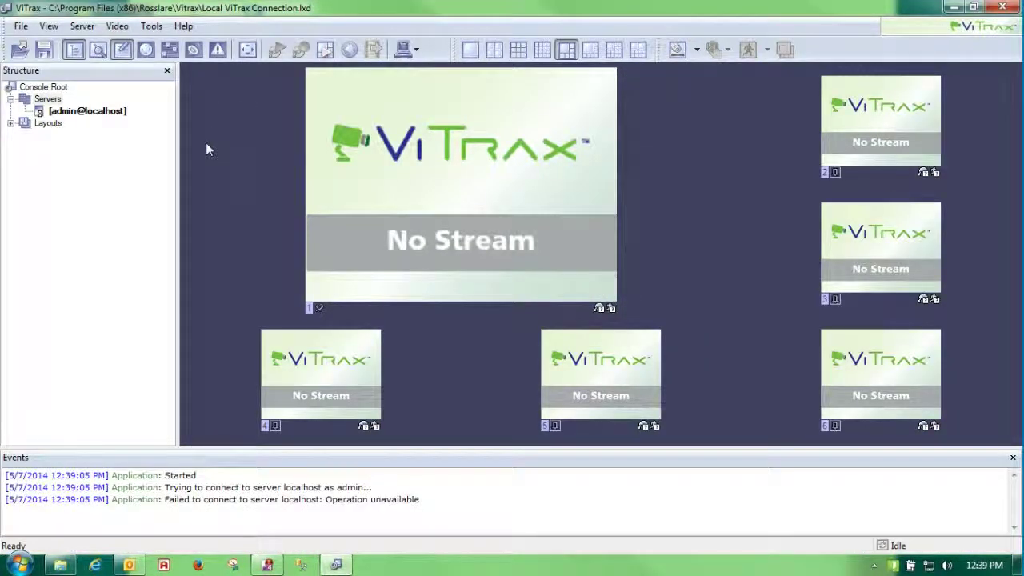
# Start the local ViTrax server and complete the activation wizard with No Activation to continue using the shareware version
pyautogui.moveTo(74, 120)
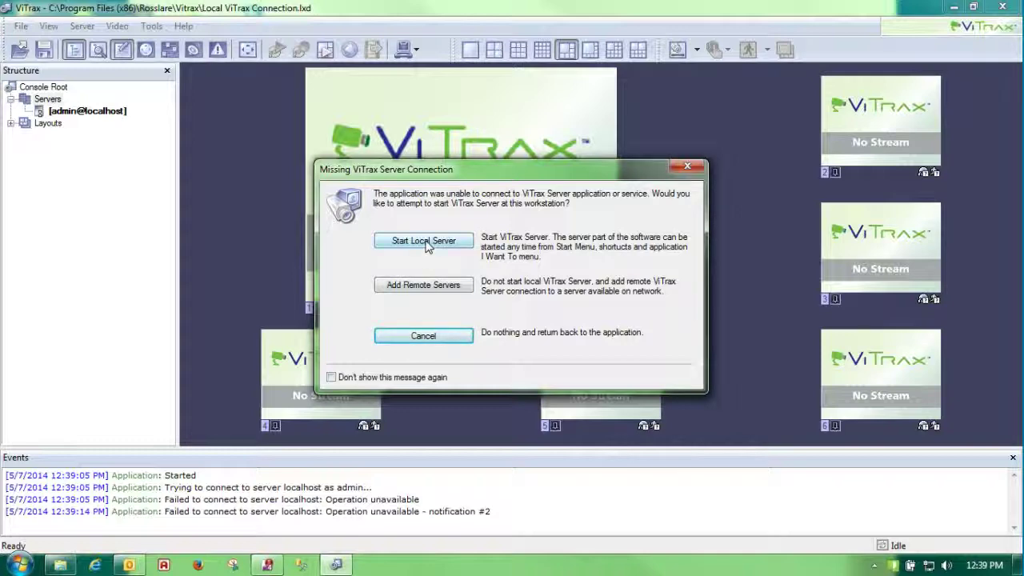
pyautogui.click(425, 244)
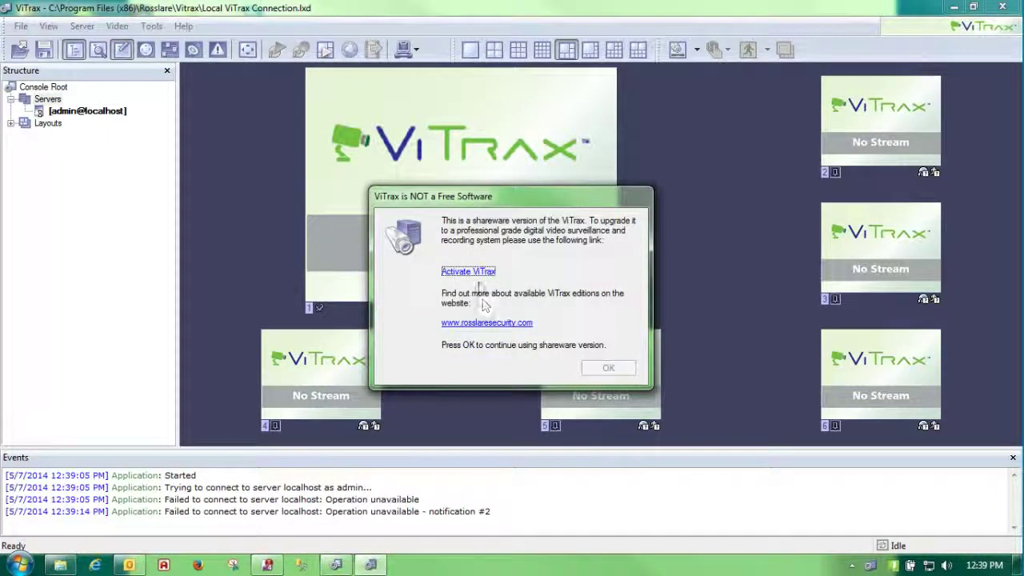
pyautogui.click(476, 273)
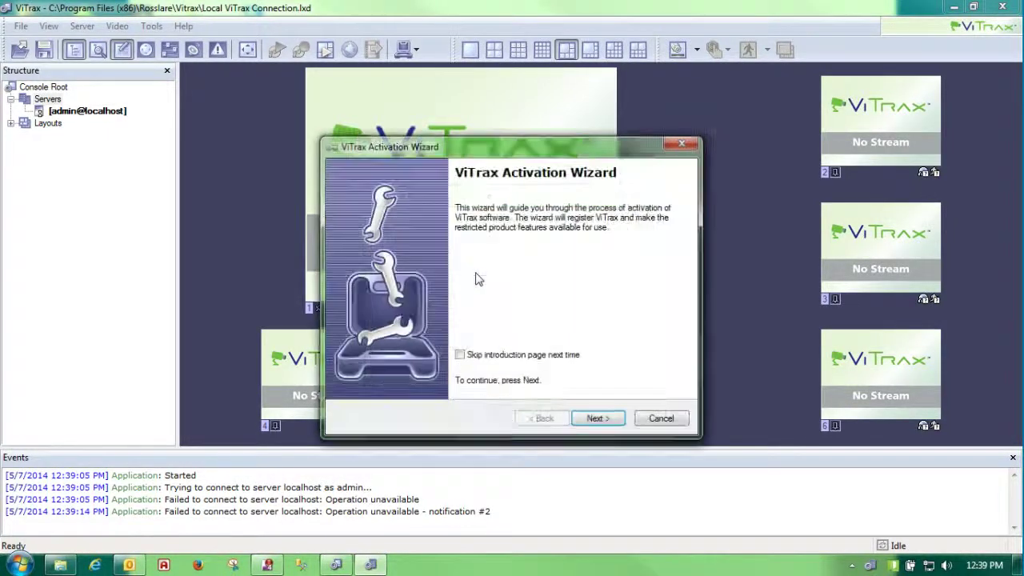
pyautogui.click(597, 420)
pyautogui.click(403, 342)
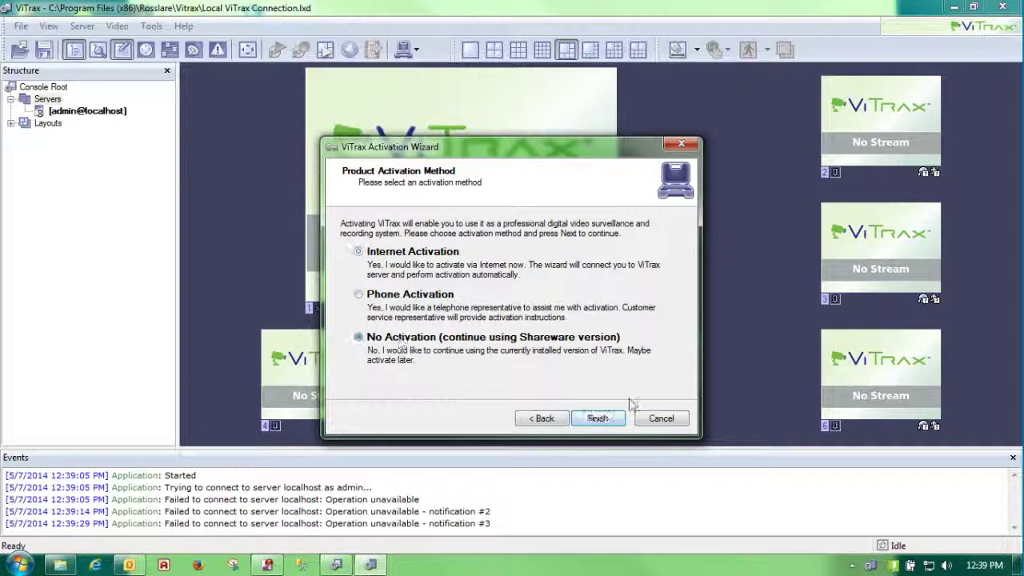
pyautogui.click(598, 418)
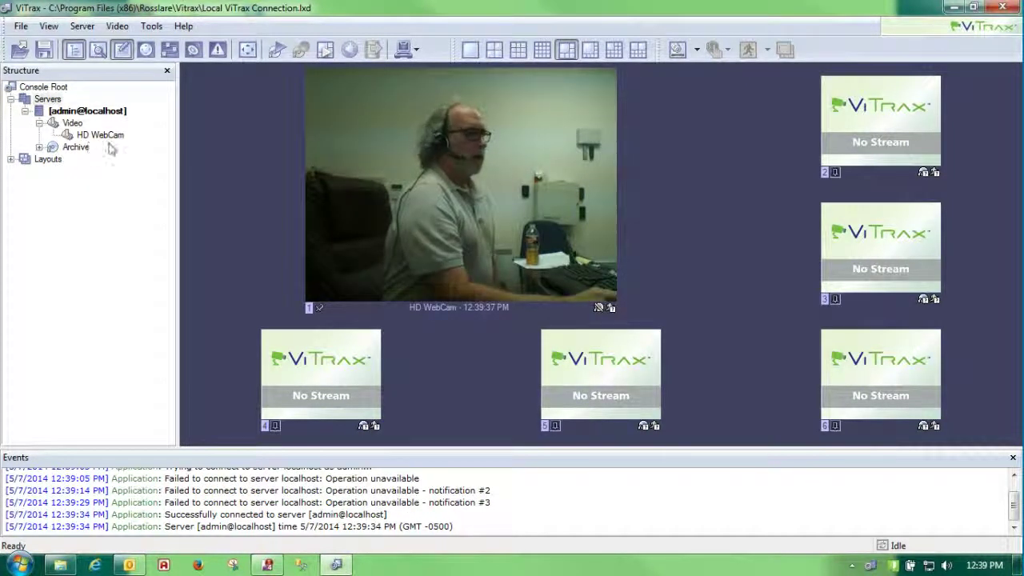
# Start camera setup on the local ViTrax server, add a Network Devices (IP Camera, Video Server) device, and title it IP Camera
pyautogui.moveTo(114, 143)
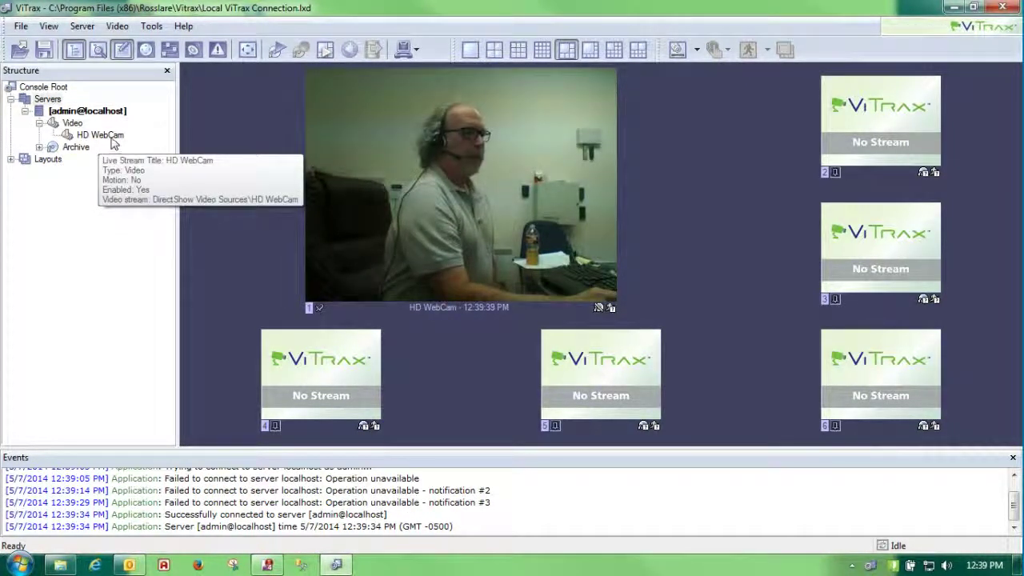
pyautogui.rightClick(112, 137)
pyautogui.click(144, 160)
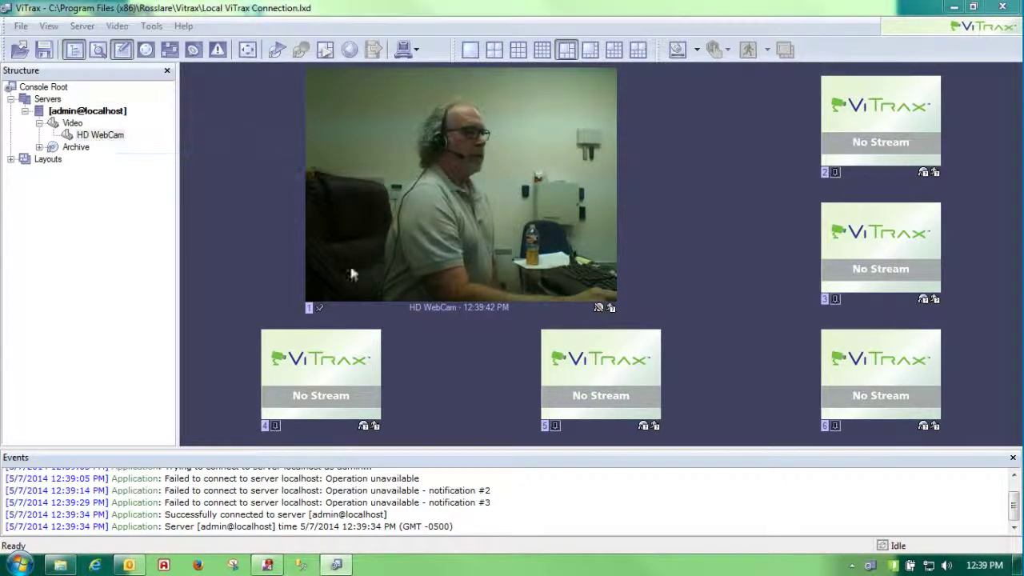
pyautogui.click(616, 424)
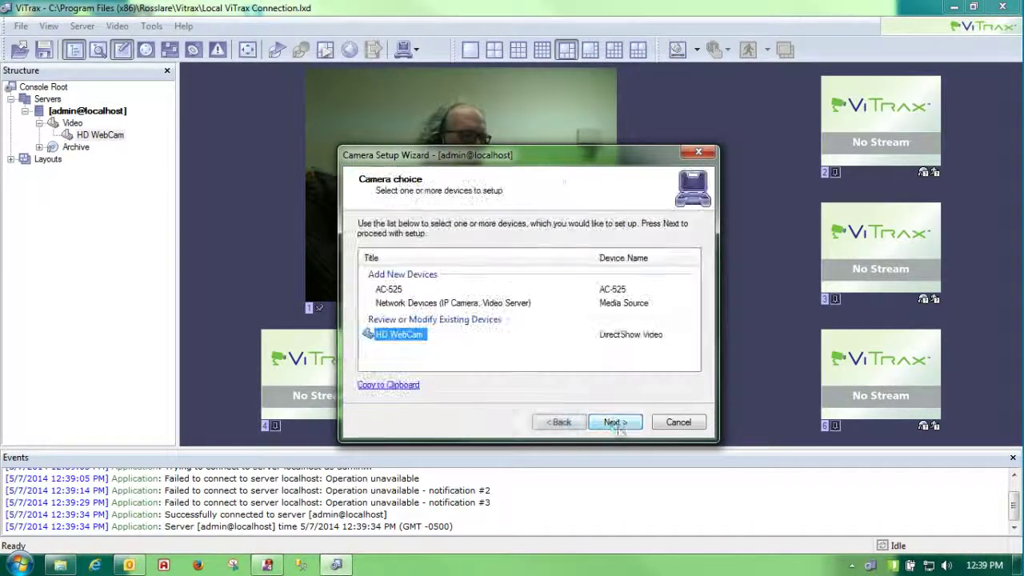
pyautogui.click(416, 306)
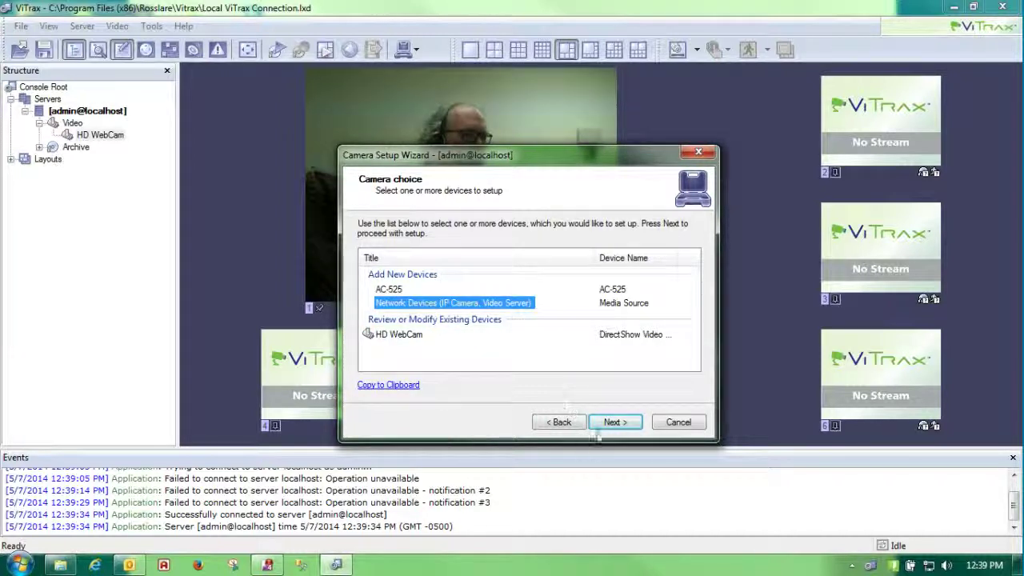
pyautogui.click(601, 425)
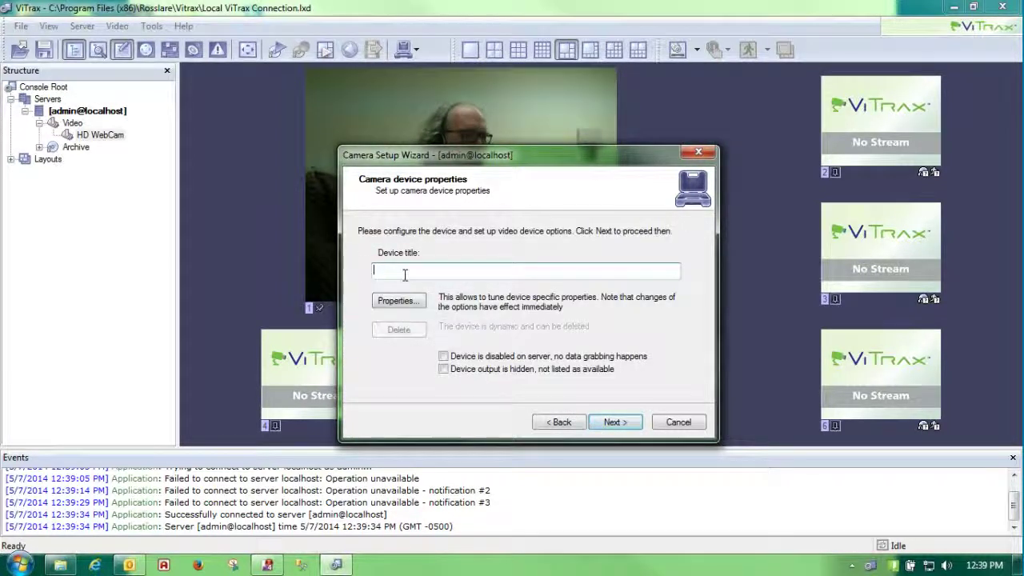
pyautogui.write('IP')
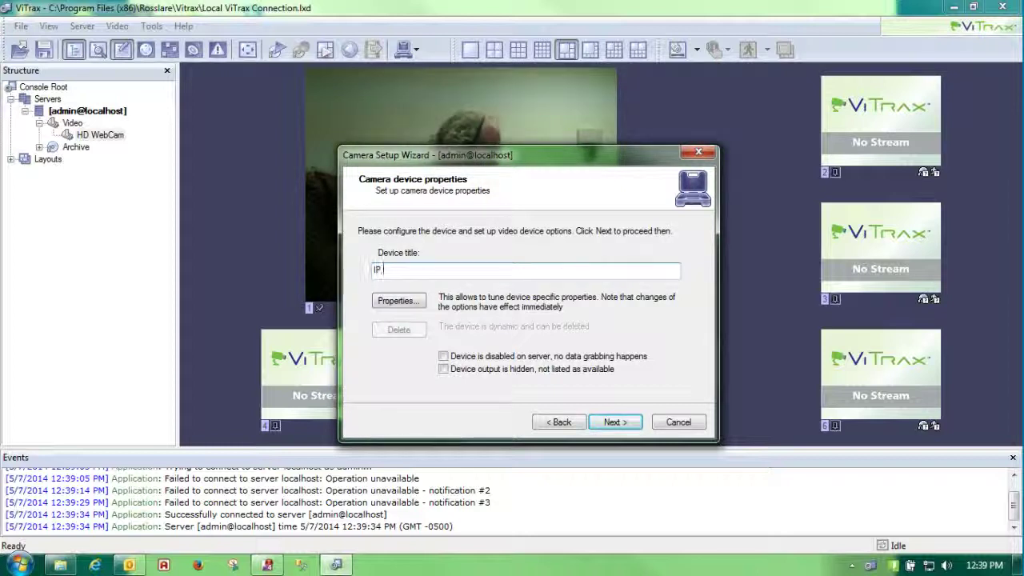
pyautogui.write(' Camer')
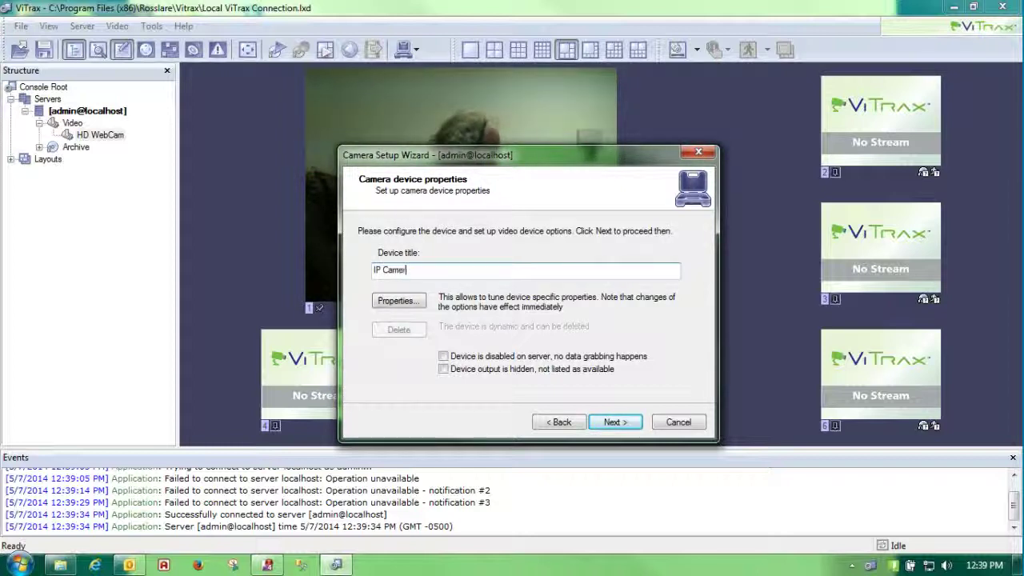
pyautogui.write('a')
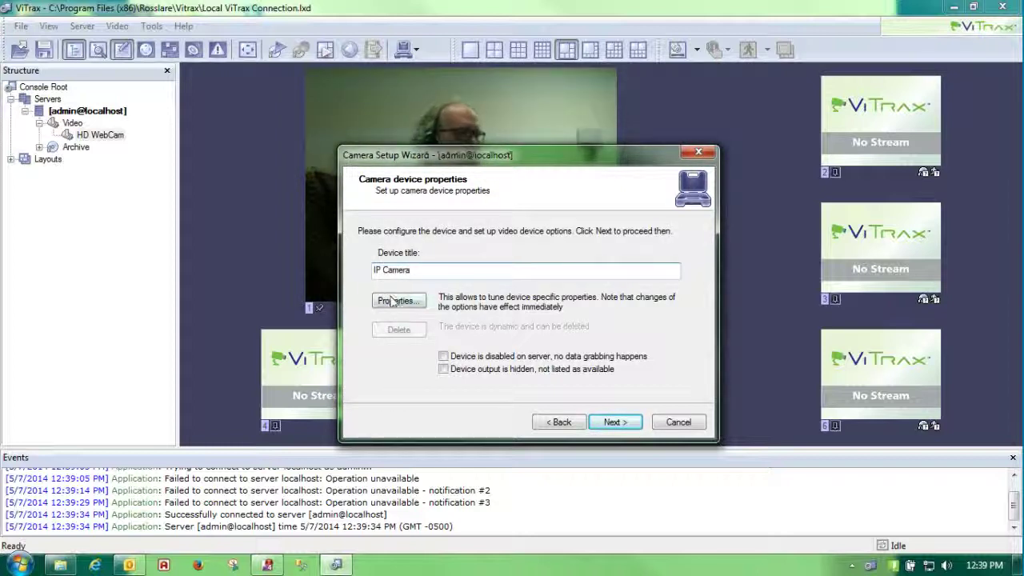
# Set the new camera's manufacturer to TRENDnet and its model to TV-IP672P in the device properties
pyautogui.click(392, 301)
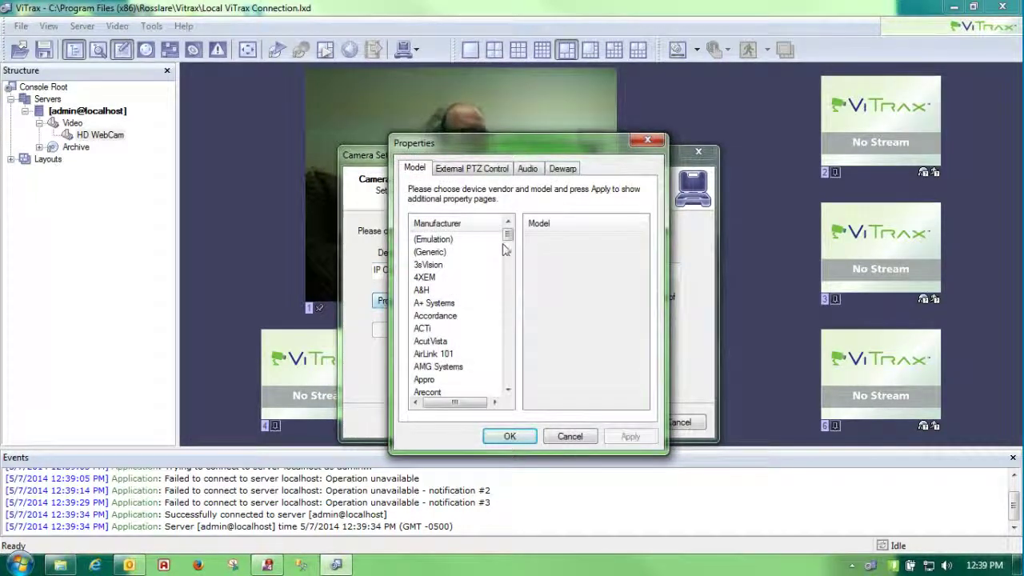
pyautogui.moveTo(506, 236); pyautogui.dragTo(509, 361)
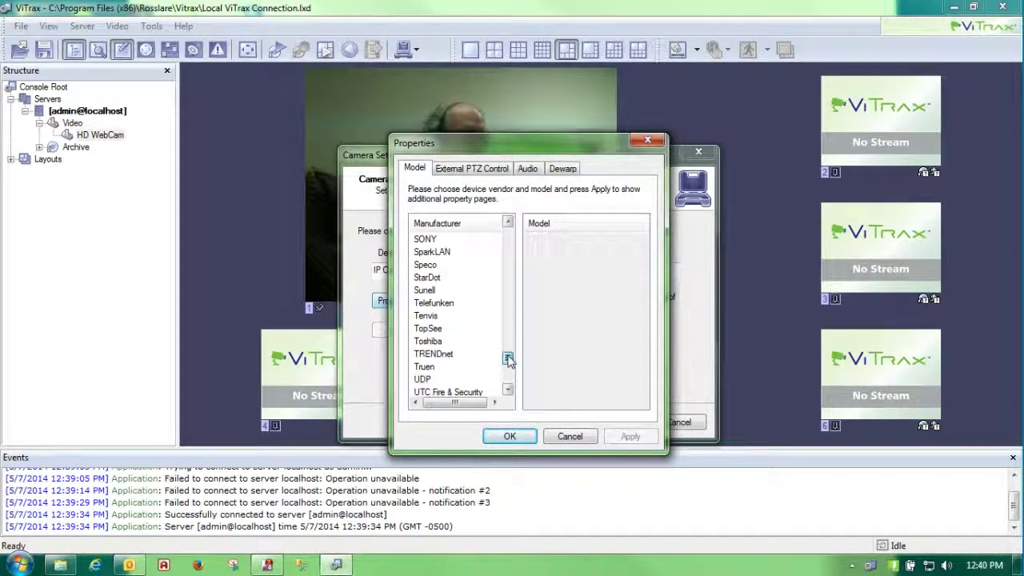
pyautogui.click(443, 357)
pyautogui.moveTo(641, 247); pyautogui.dragTo(641, 318)
pyautogui.click(560, 331)
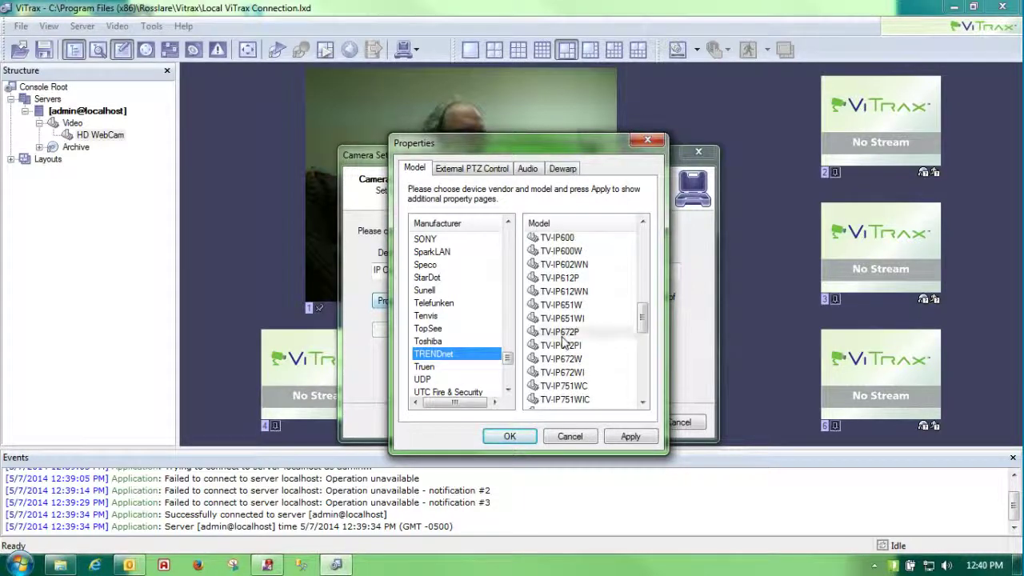
pyautogui.click(608, 435)
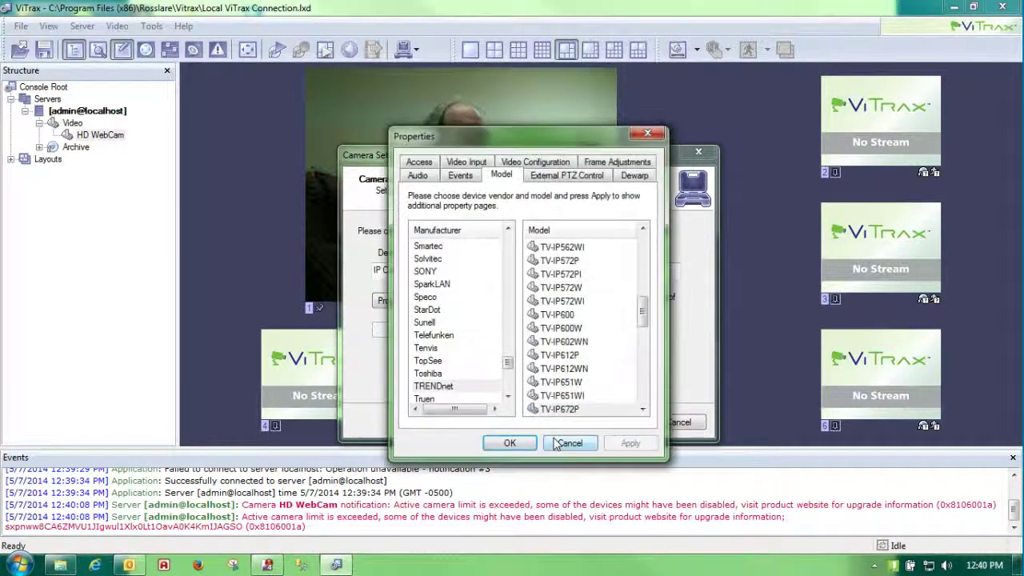
pyautogui.click(507, 444)
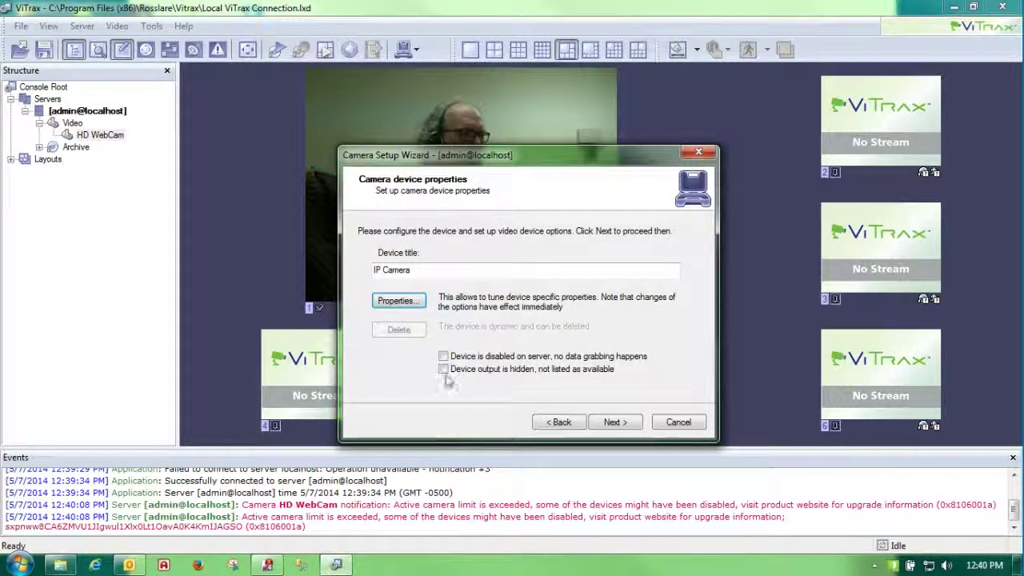
# Enable the motion detector for the camera's stream and finish the setup wizard with the default recording settings
pyautogui.click(614, 423)
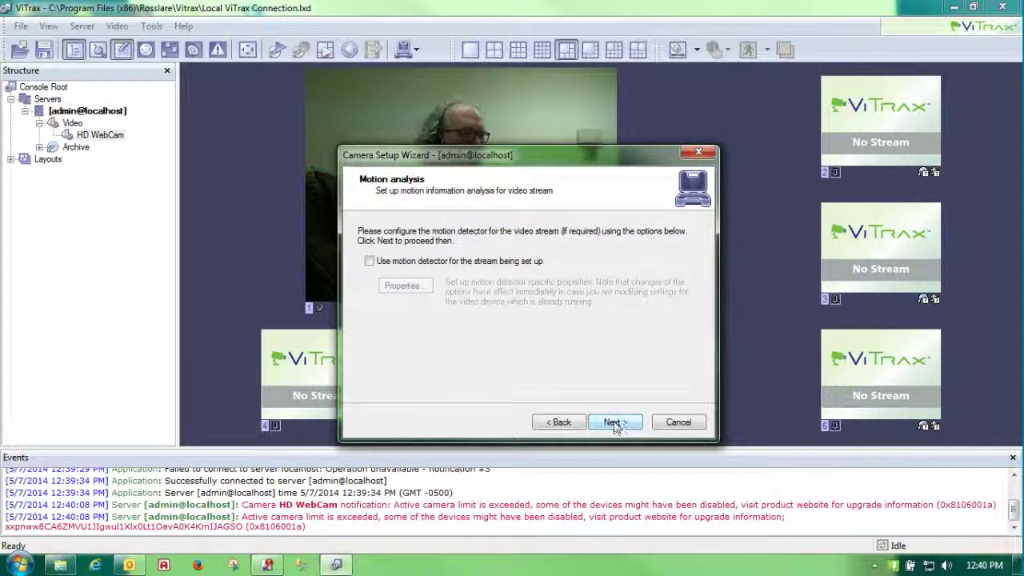
pyautogui.click(479, 262)
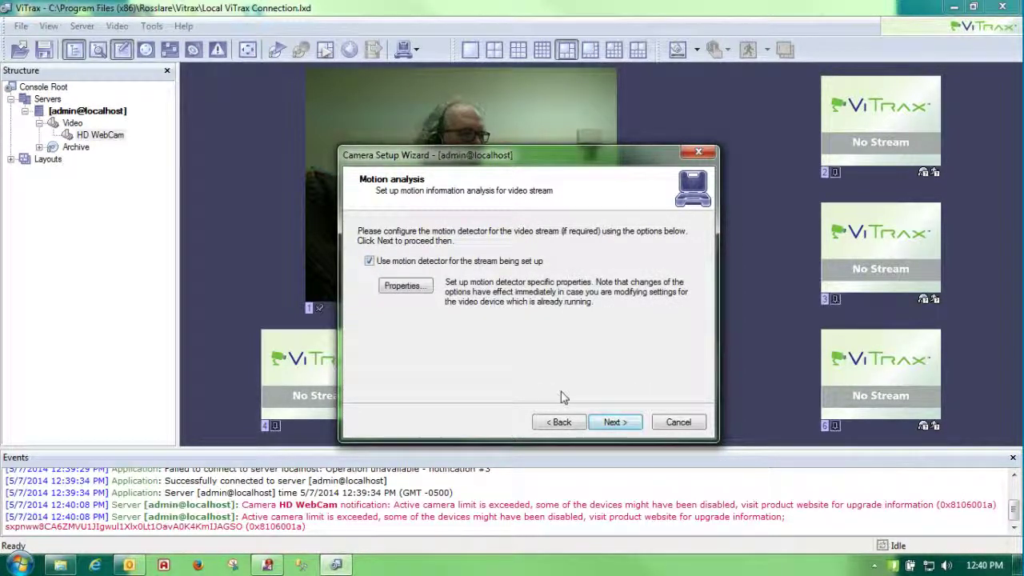
pyautogui.click(621, 424)
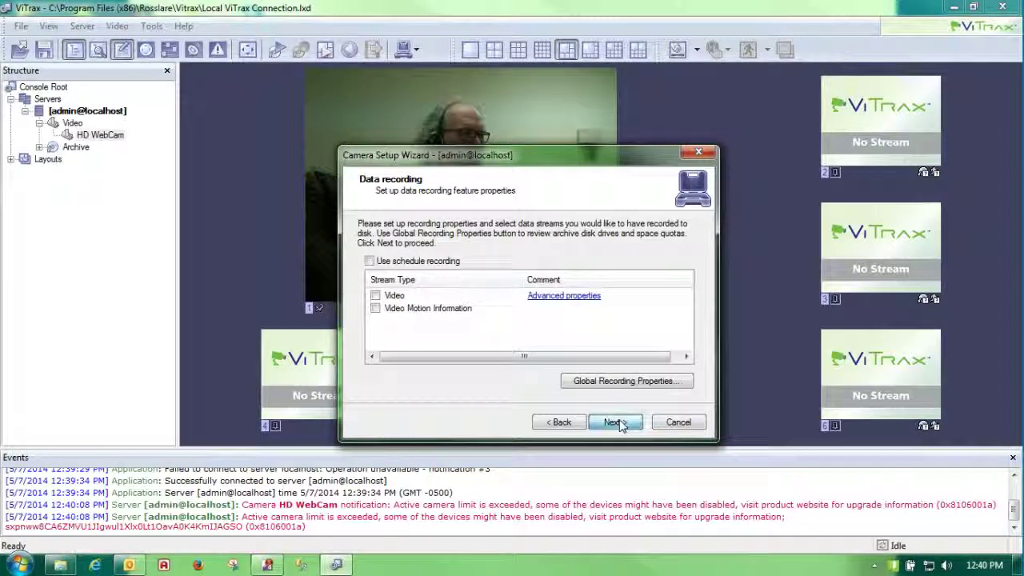
pyautogui.click(621, 424)
pyautogui.click(621, 425)
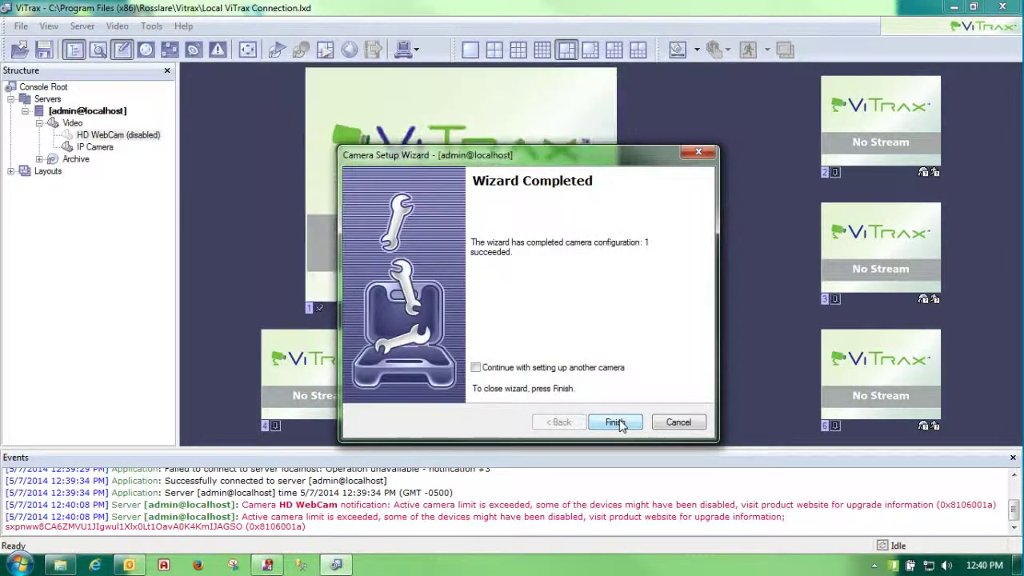
pyautogui.click(616, 423)
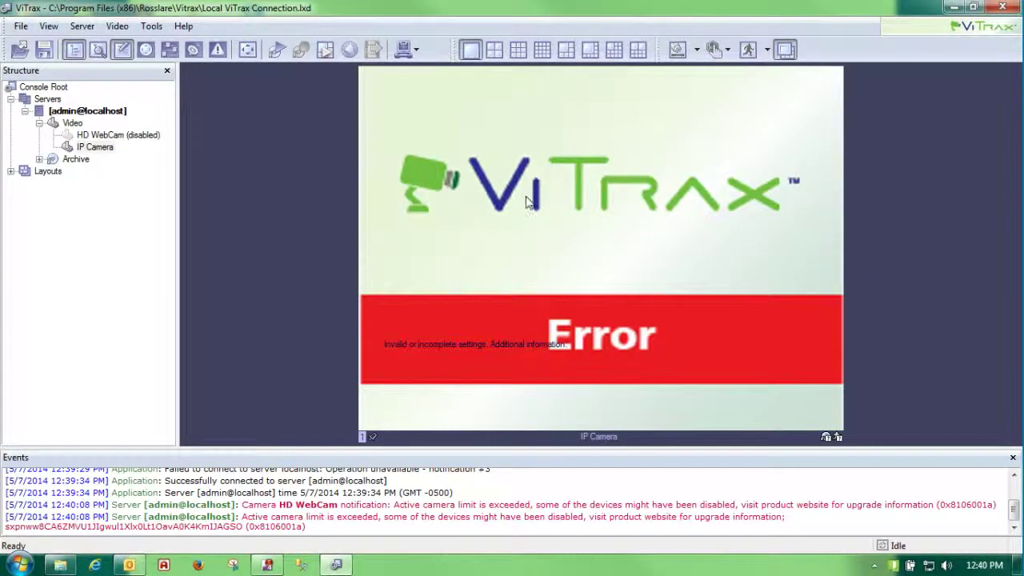
pyautogui.rightClick(527, 198)
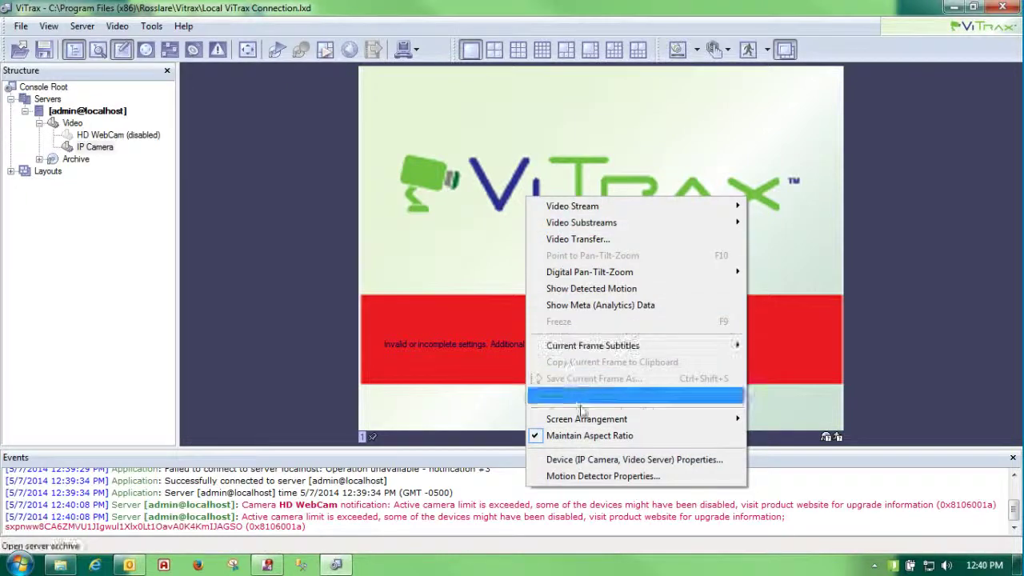
pyautogui.click(596, 459)
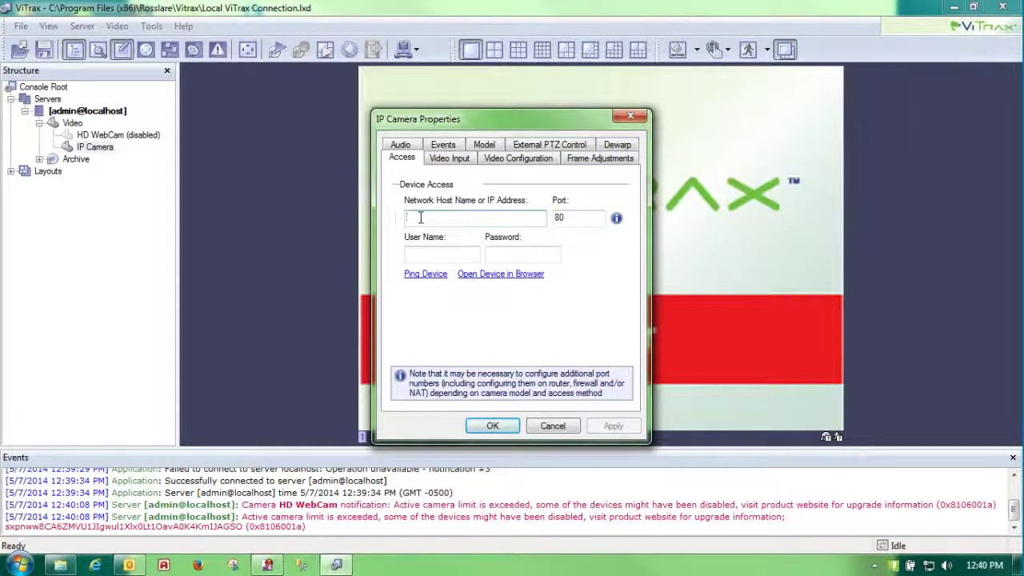
pyautogui.write('192.168.1.28')
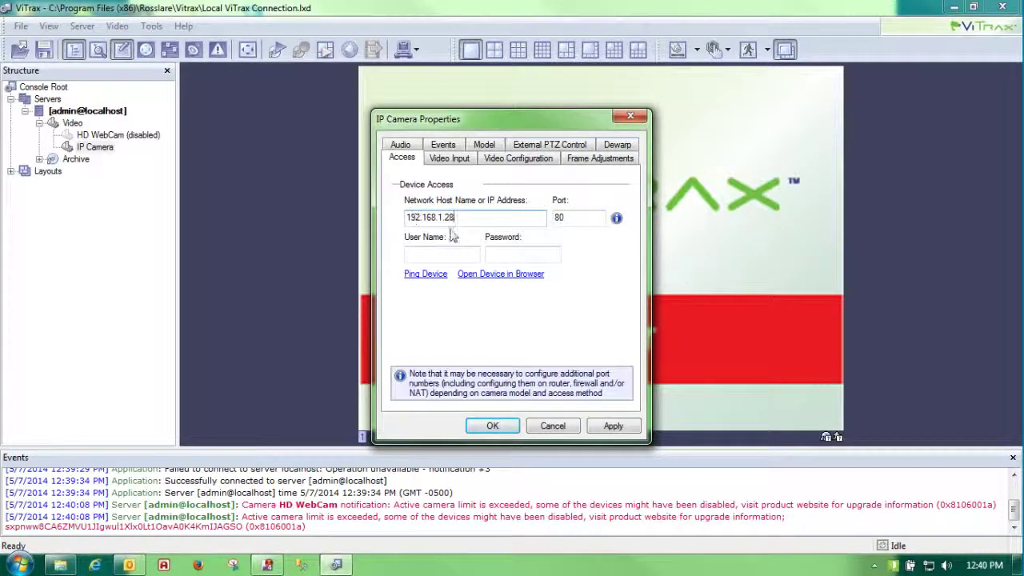
pyautogui.click(432, 255)
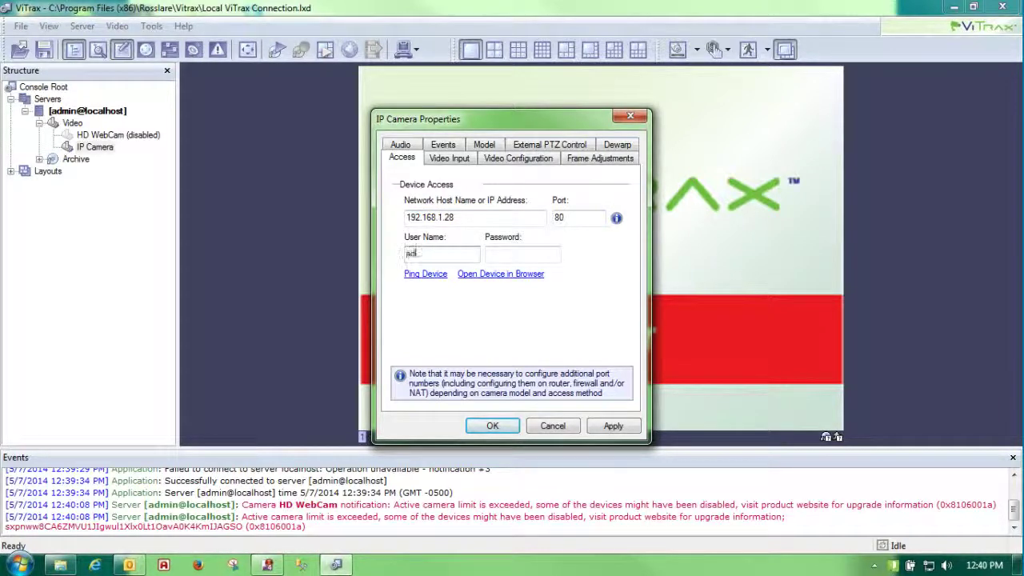
pyautogui.click(488, 252)
pyautogui.write('***')
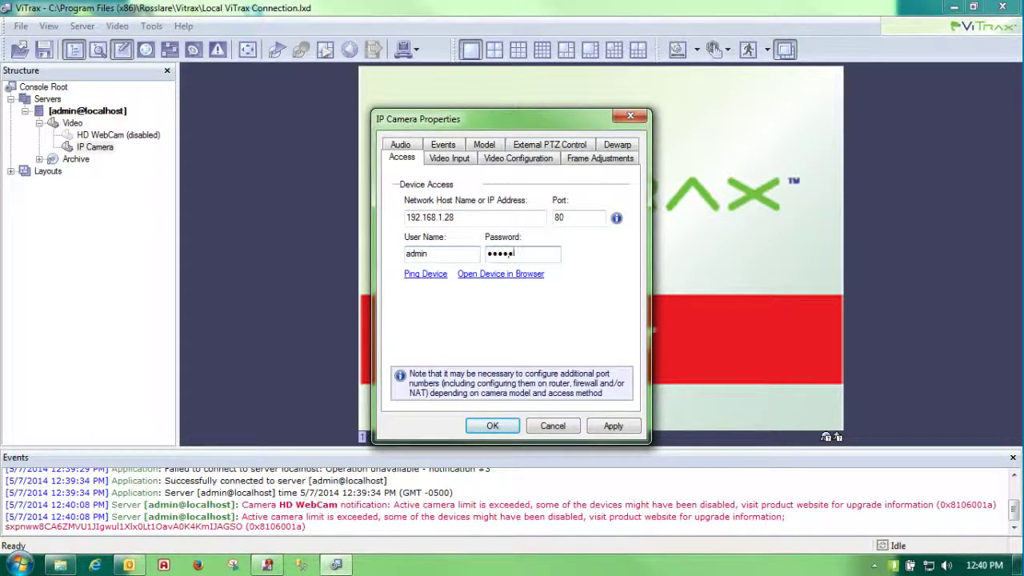
# Ping the camera to test its connection, and apply the access settings
pyautogui.click(426, 274)
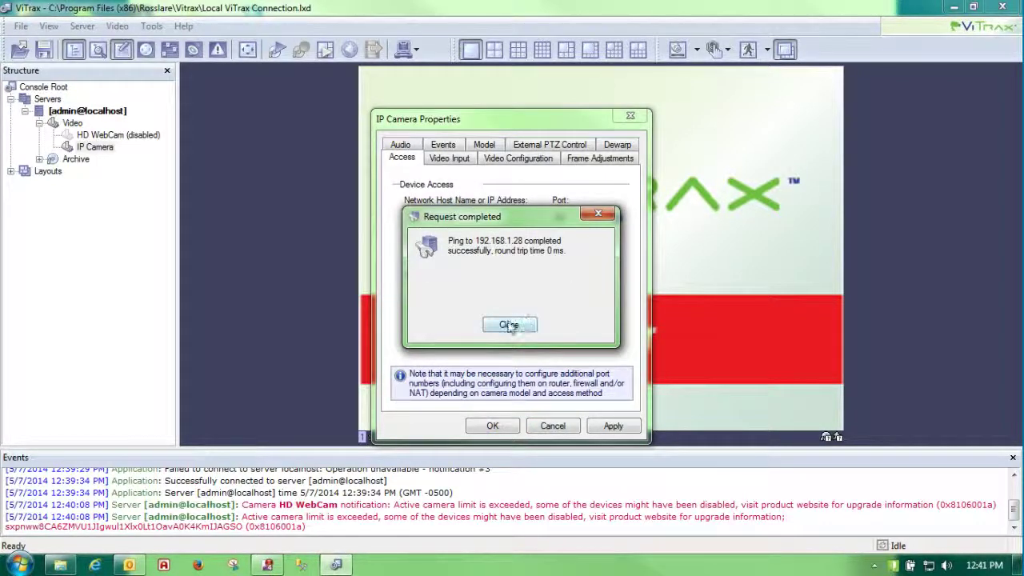
pyautogui.click(509, 324)
pyautogui.click(610, 427)
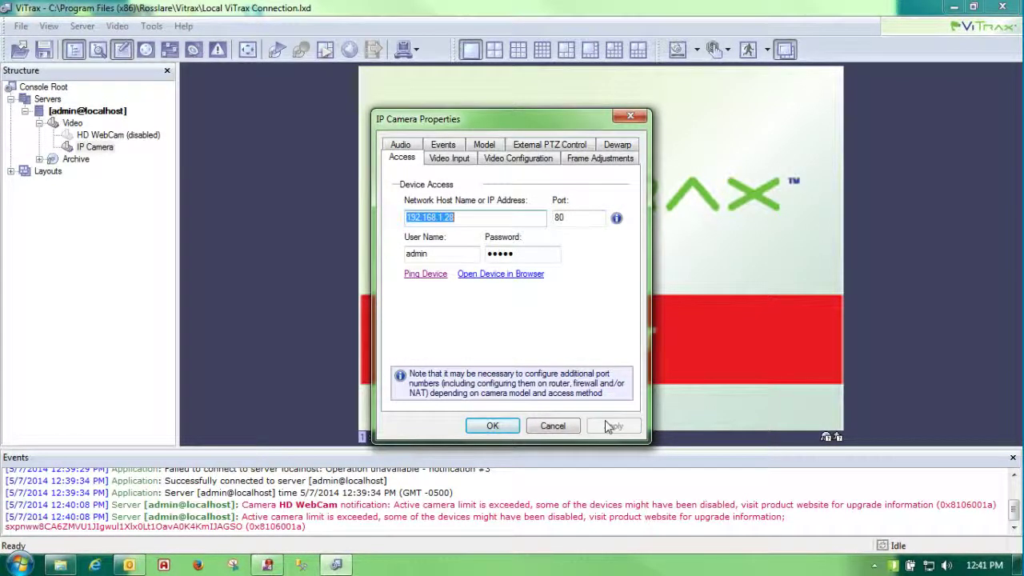
pyautogui.click(494, 426)
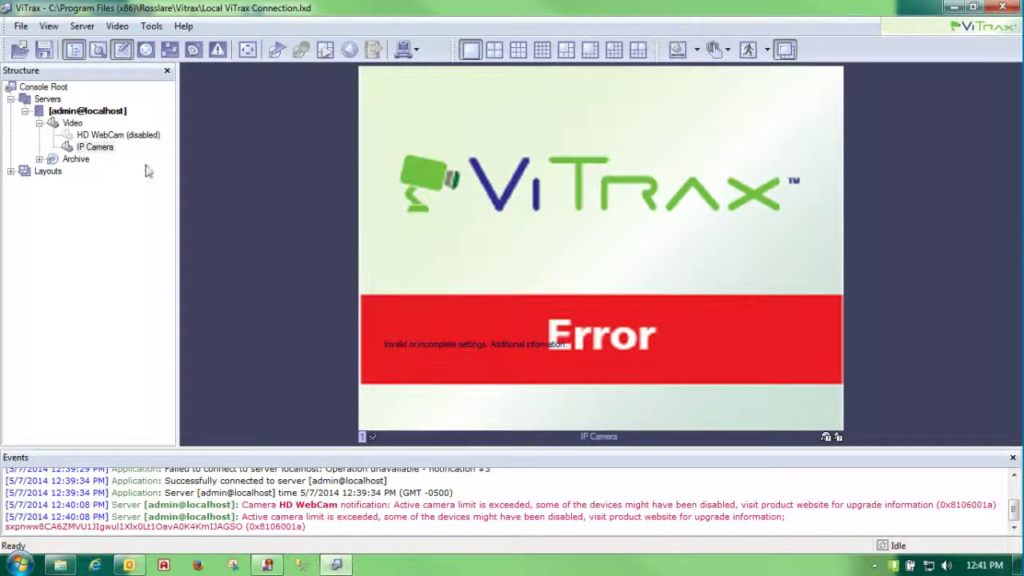
# Minimize ViTrax, open the AxTraxNG Client, and log on as the Administrator operator with the password
pyautogui.click(954, 7)
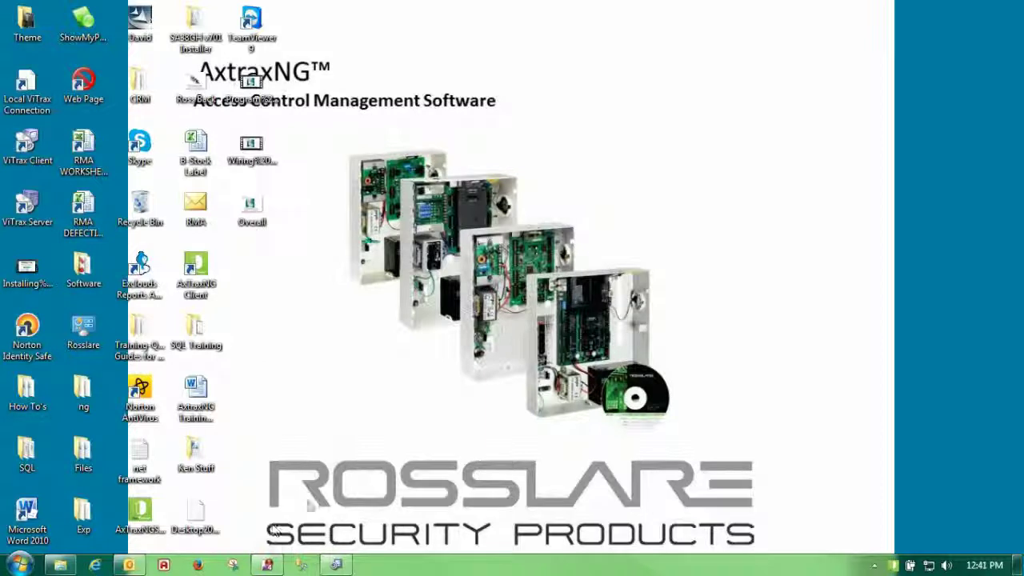
pyautogui.click(198, 264)
pyautogui.doubleClick(198, 264)
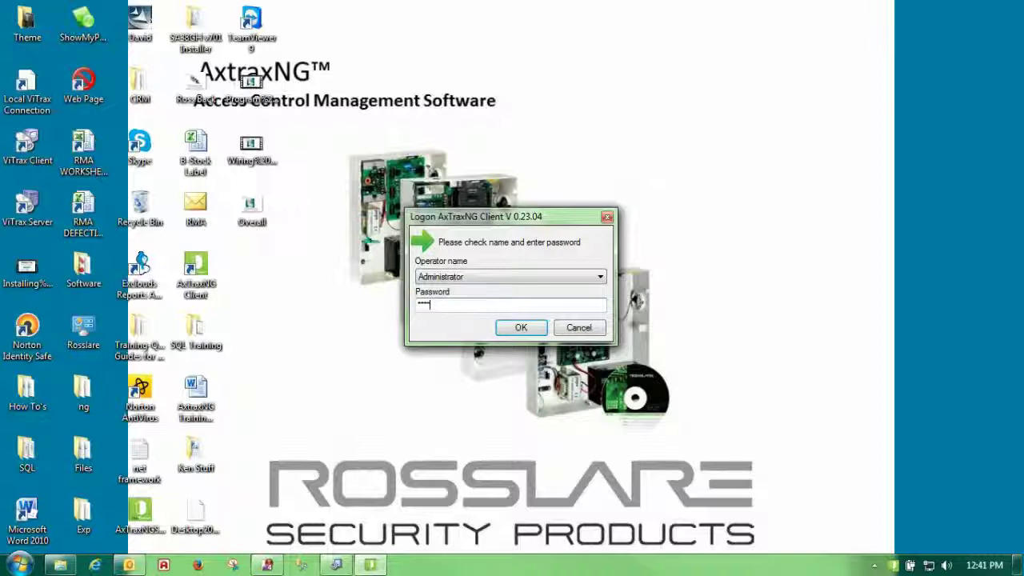
pyautogui.press('Return')
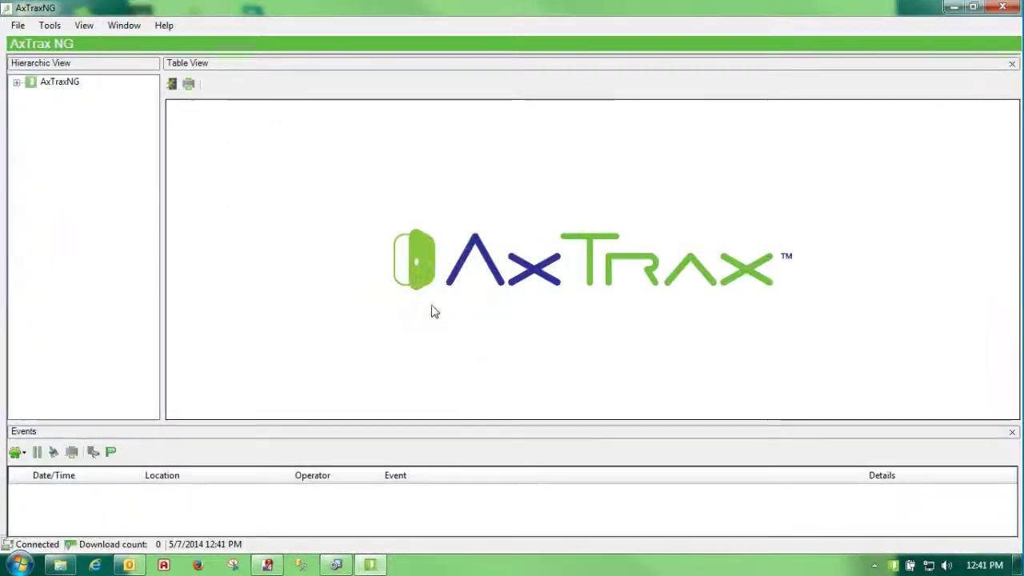
# Under Video Integration, add the IP Camera from ViTrax VMS and attach it to AxTraxNG
pyautogui.click(16, 83)
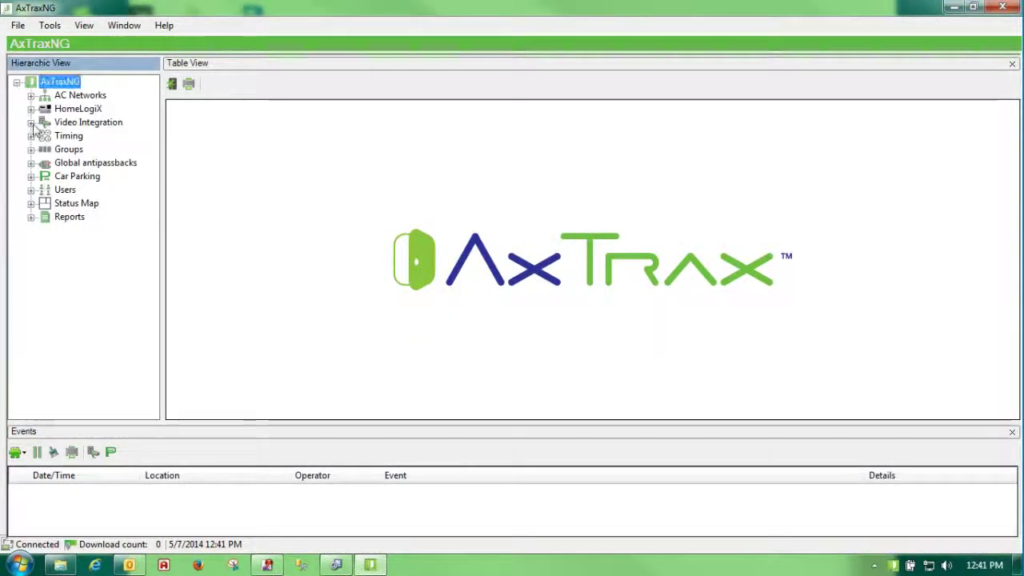
pyautogui.doubleClick(84, 123)
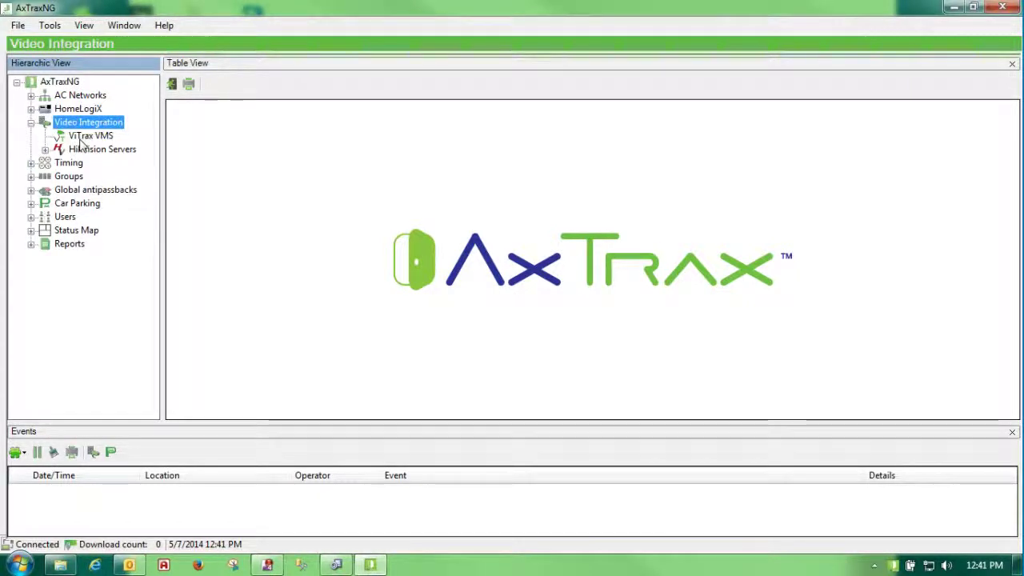
pyautogui.click(82, 138)
pyautogui.click(210, 84)
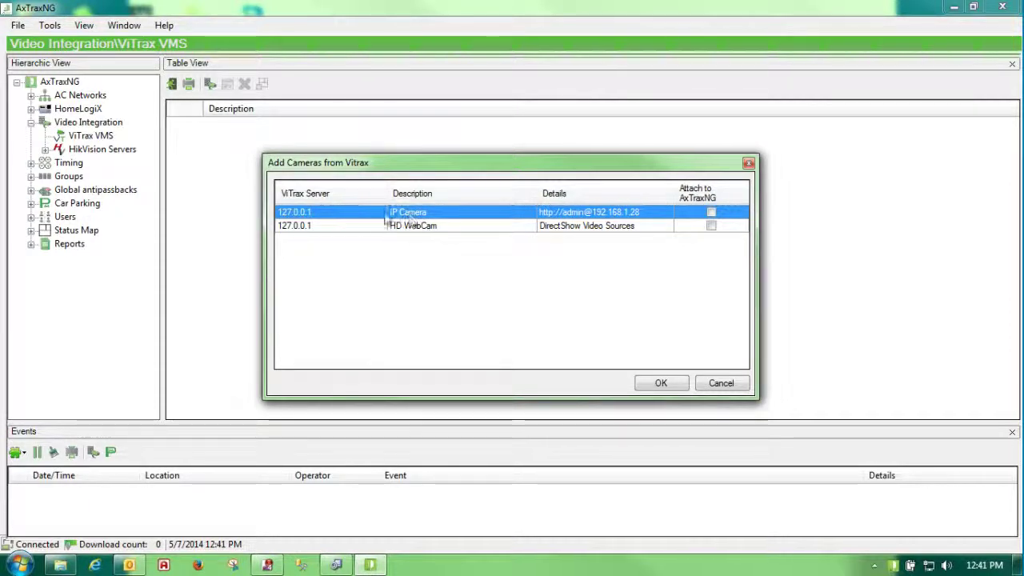
pyautogui.click(711, 213)
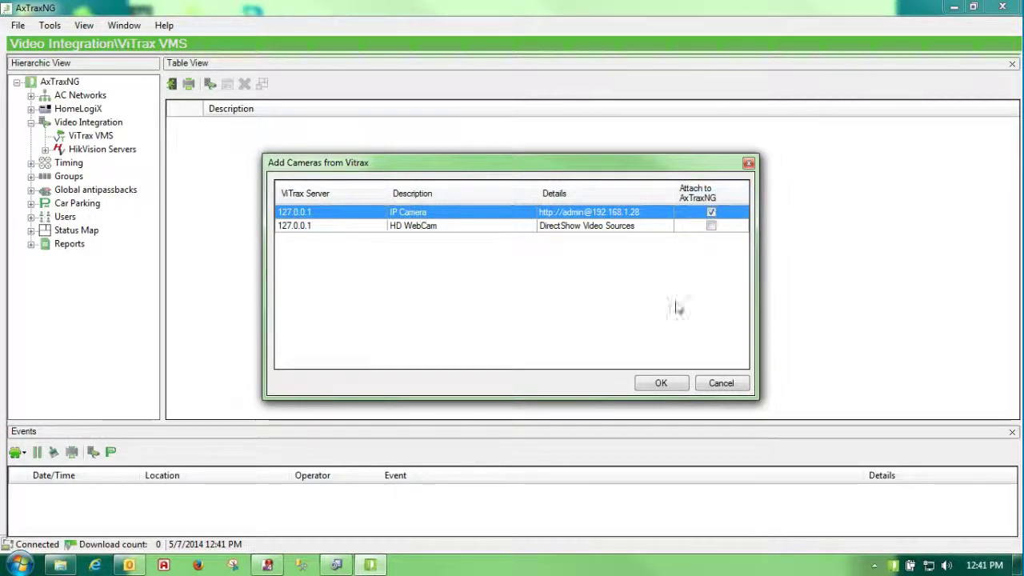
pyautogui.click(661, 384)
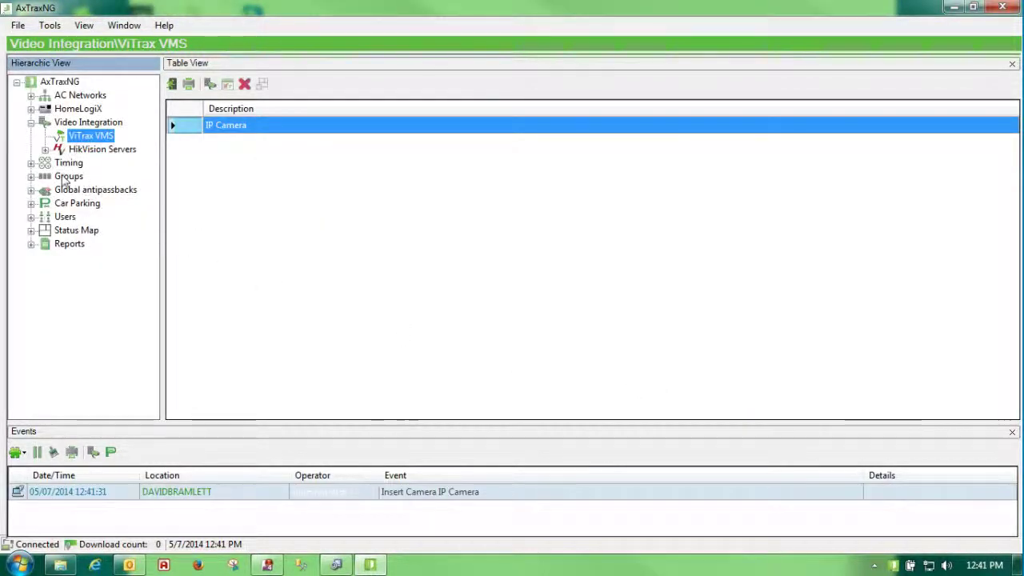
# In the access event settings of Reader 1 on the AC-225 IP network's Panel 1, choose IP Camera as the camera and save
pyautogui.click(31, 96)
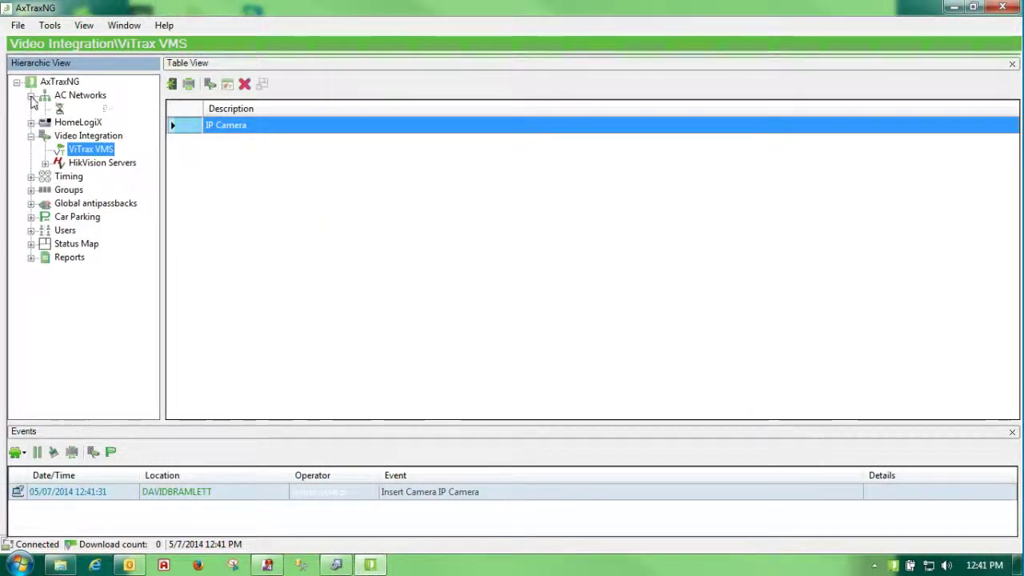
pyautogui.click(45, 121)
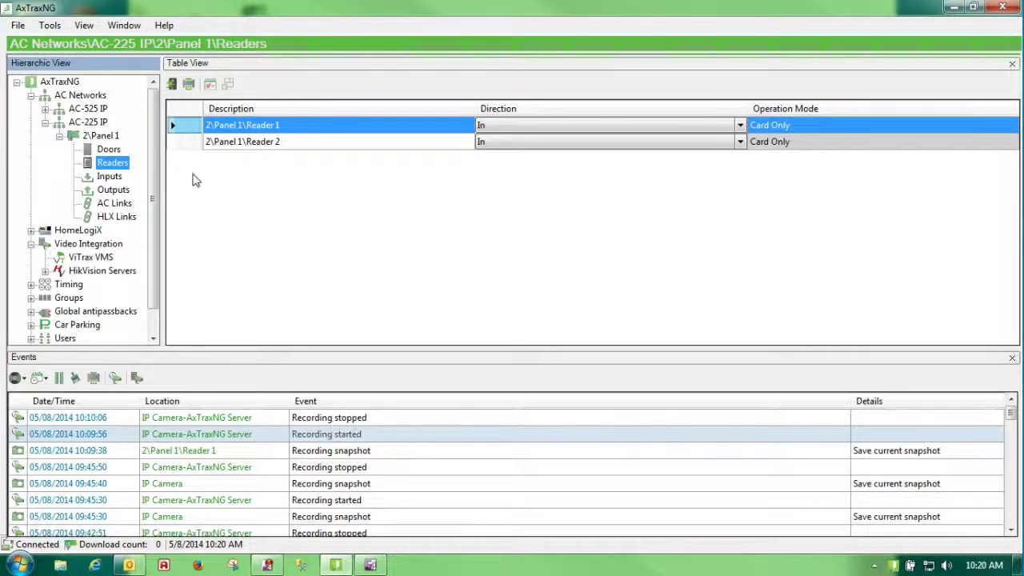
pyautogui.doubleClick(181, 129)
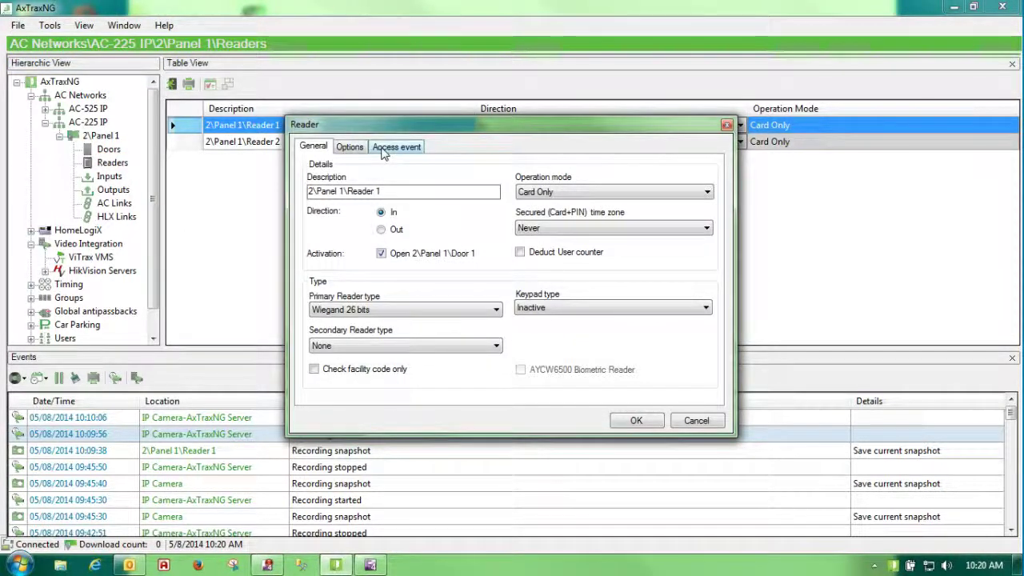
pyautogui.click(383, 151)
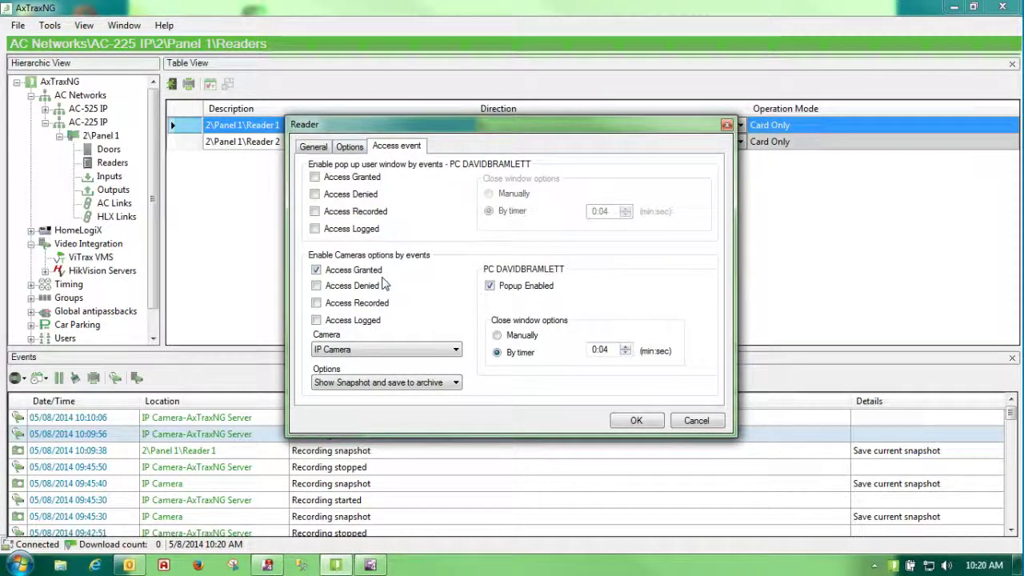
pyautogui.click(455, 350)
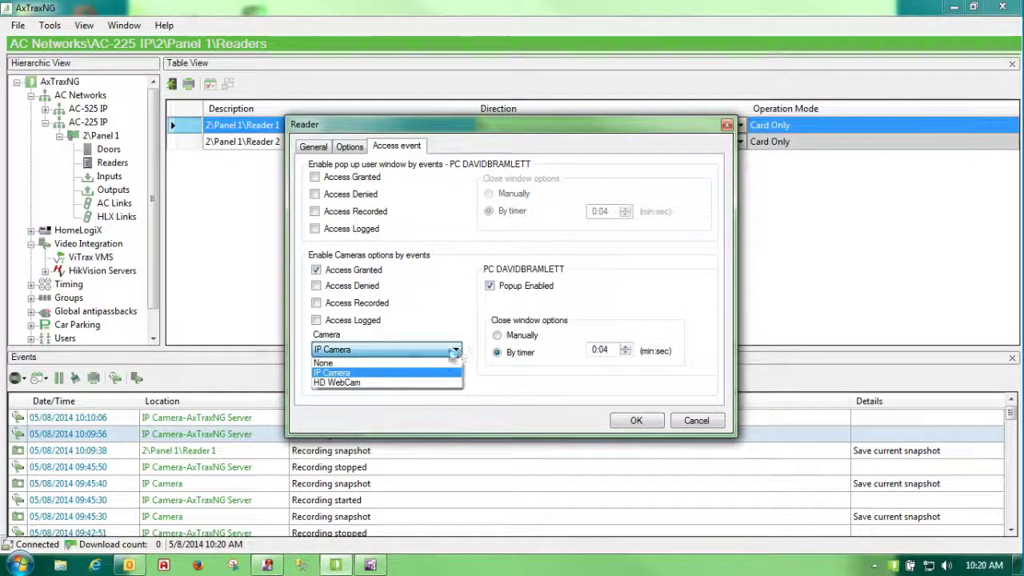
pyautogui.click(387, 374)
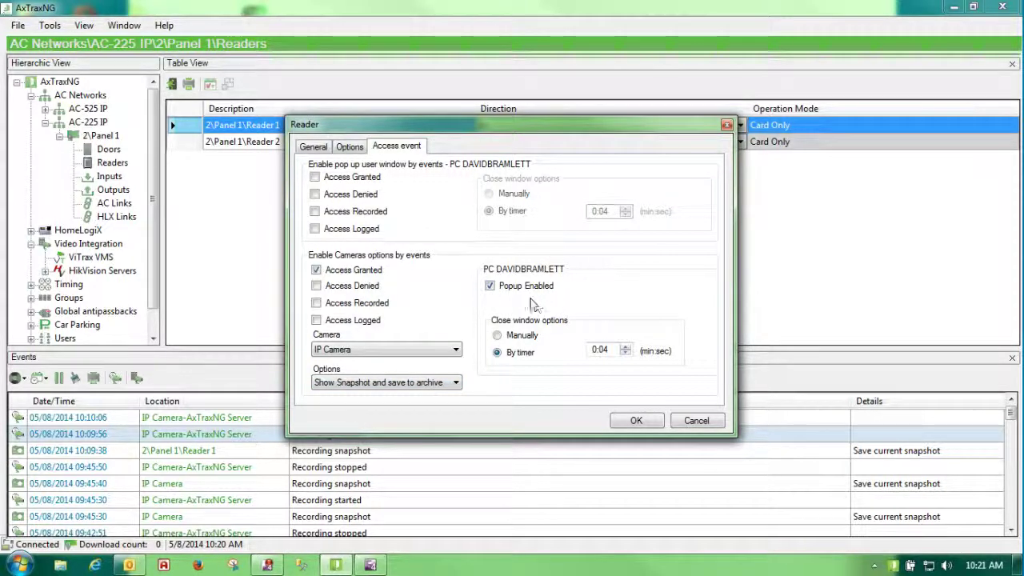
pyautogui.click(634, 420)
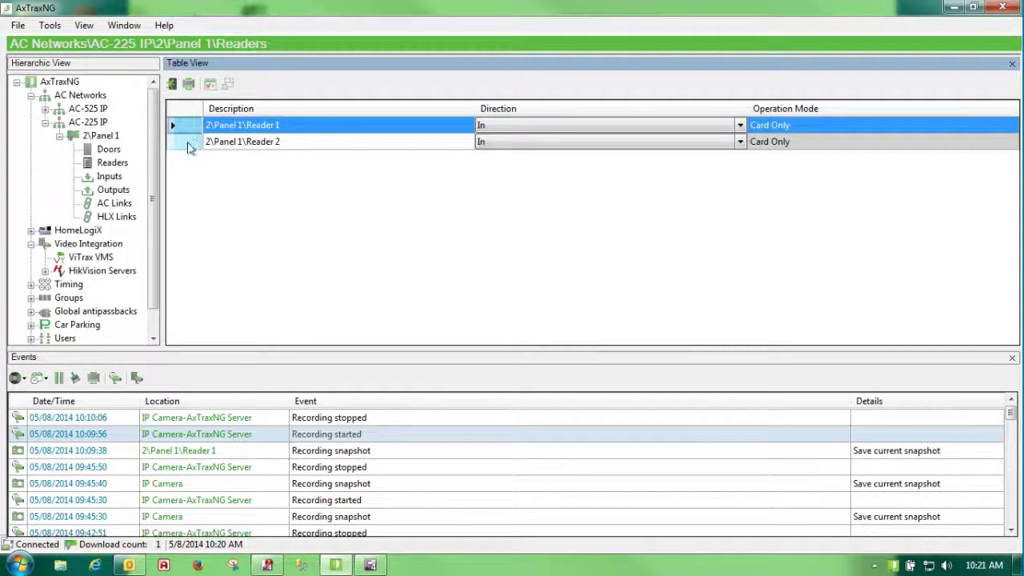
# Review the access event camera options of Reader 2 on Panel 1 and accept them
pyautogui.click(188, 144)
pyautogui.doubleClick(189, 145)
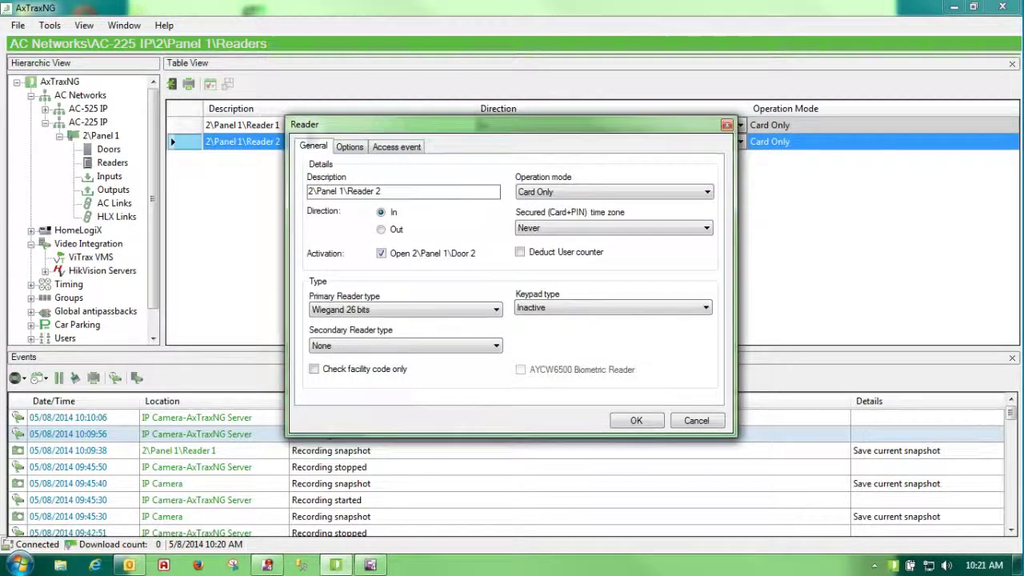
pyautogui.click(392, 147)
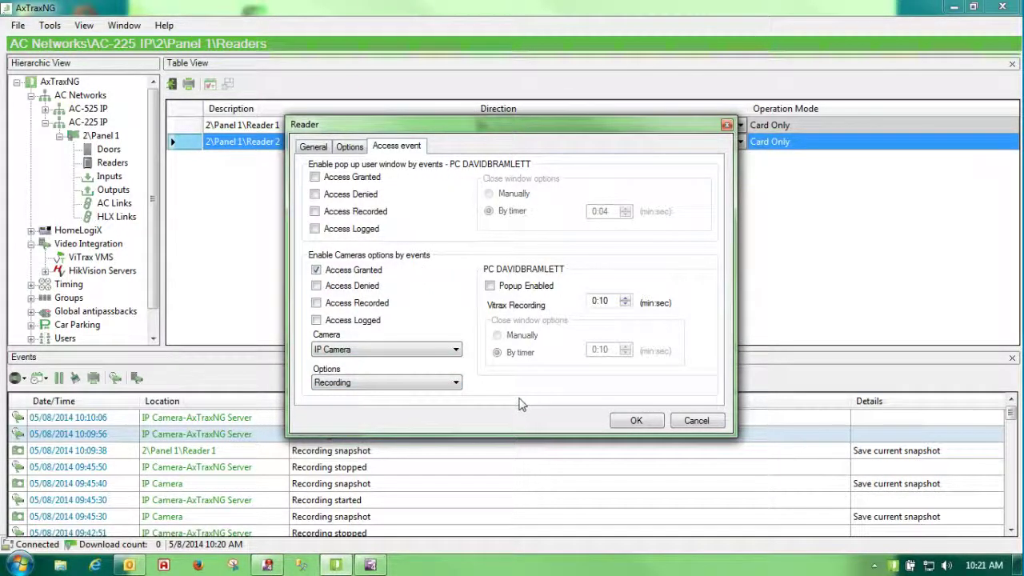
pyautogui.click(632, 421)
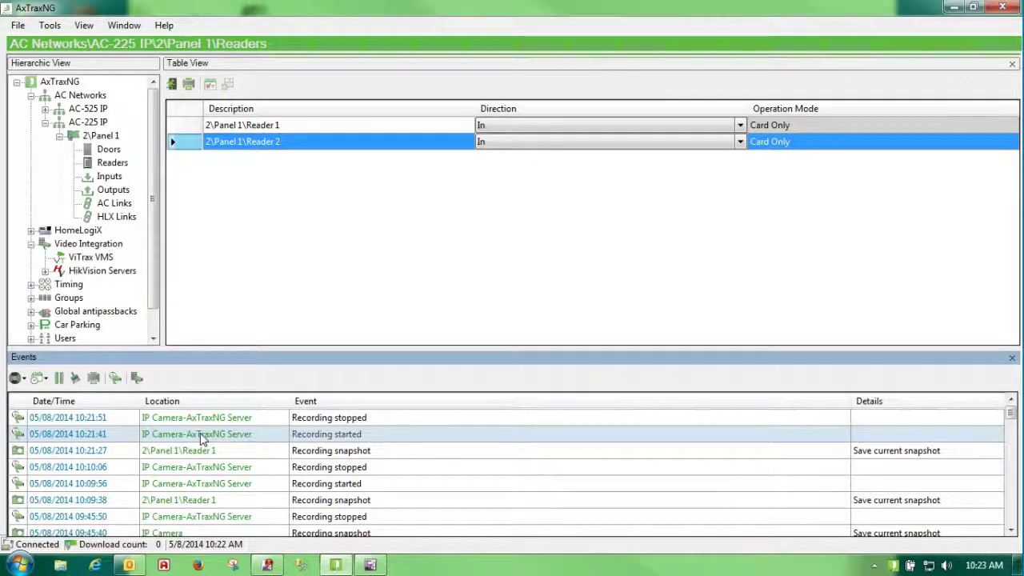
# Show the Archive events, play back the IP Camera recording started at 10:21:41 on 05/08/2014, and close the playback
pyautogui.click(23, 378)
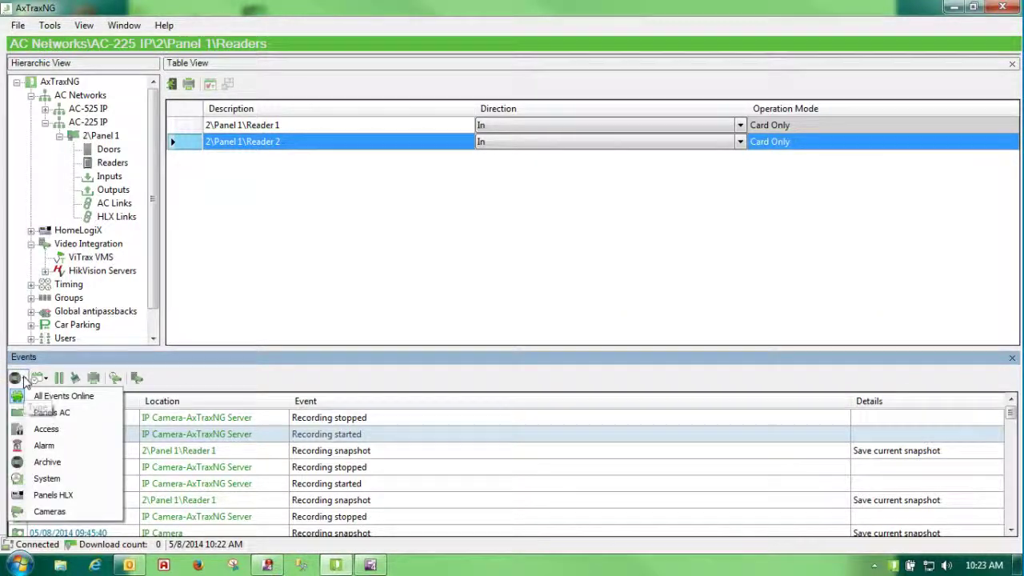
pyautogui.click(48, 462)
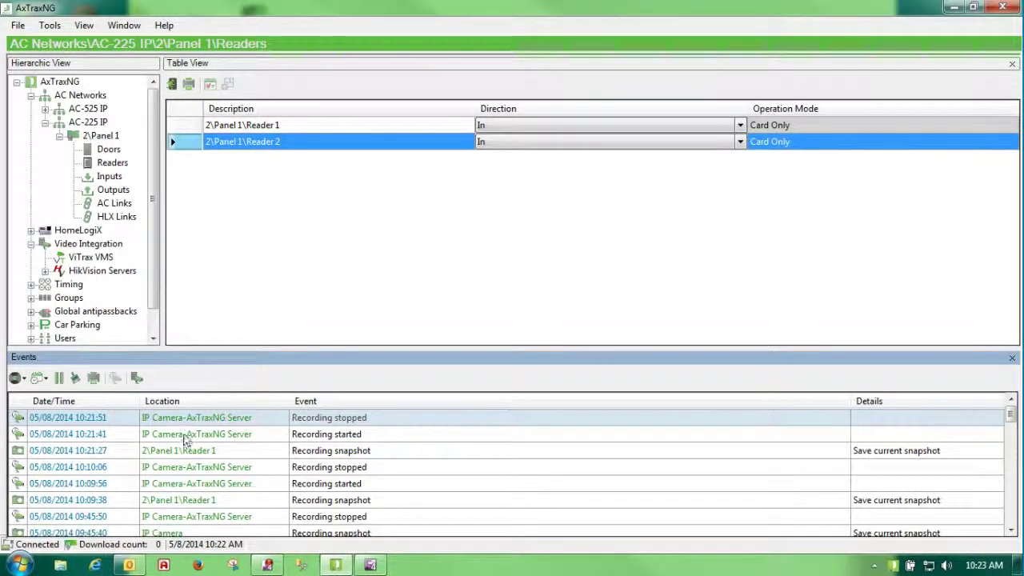
pyautogui.click(230, 436)
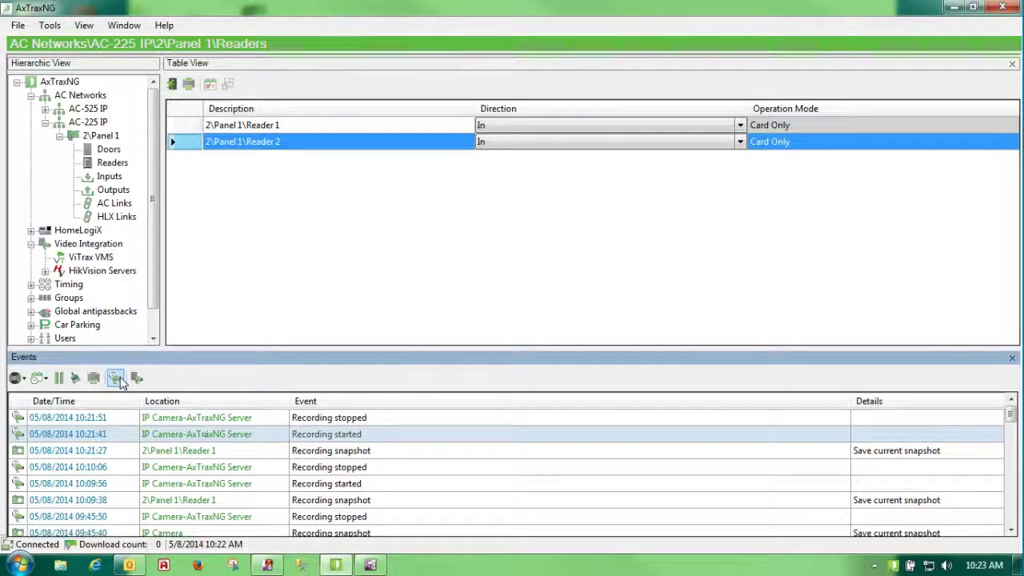
pyautogui.click(116, 379)
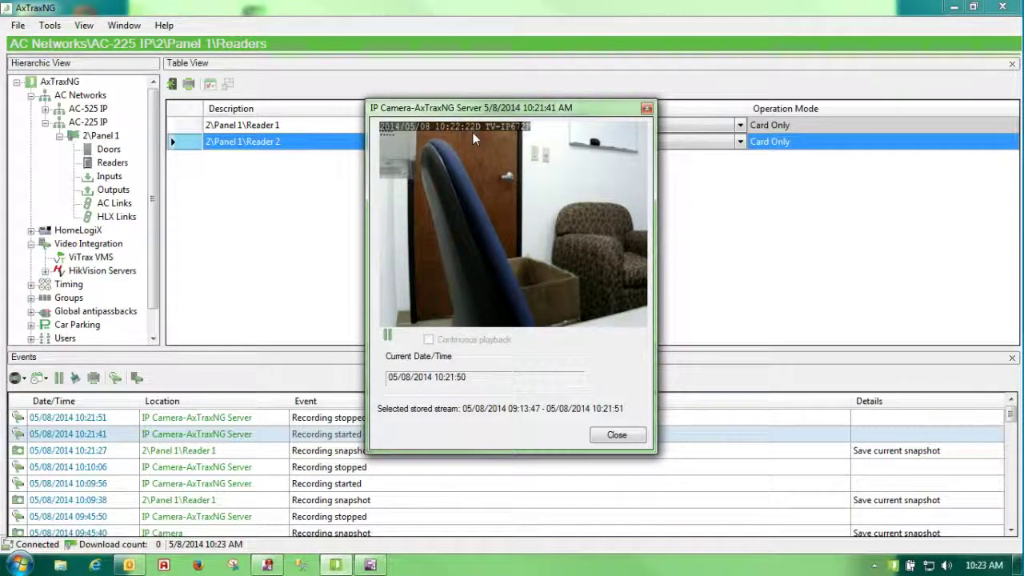
pyautogui.click(615, 435)
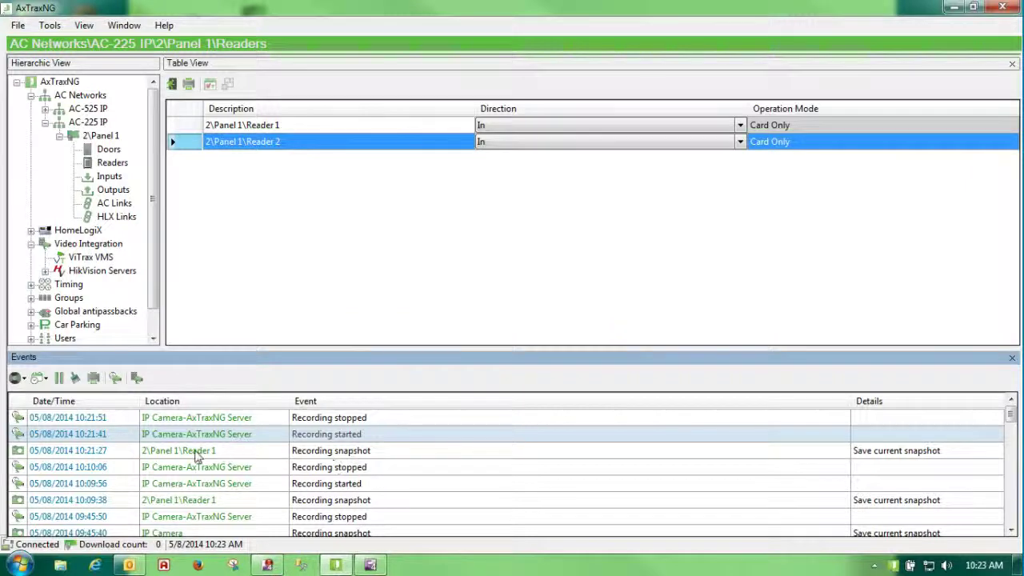
# View the snapshot stored with the 10:21:27 Reader 1 event, and close it
pyautogui.click(101, 452)
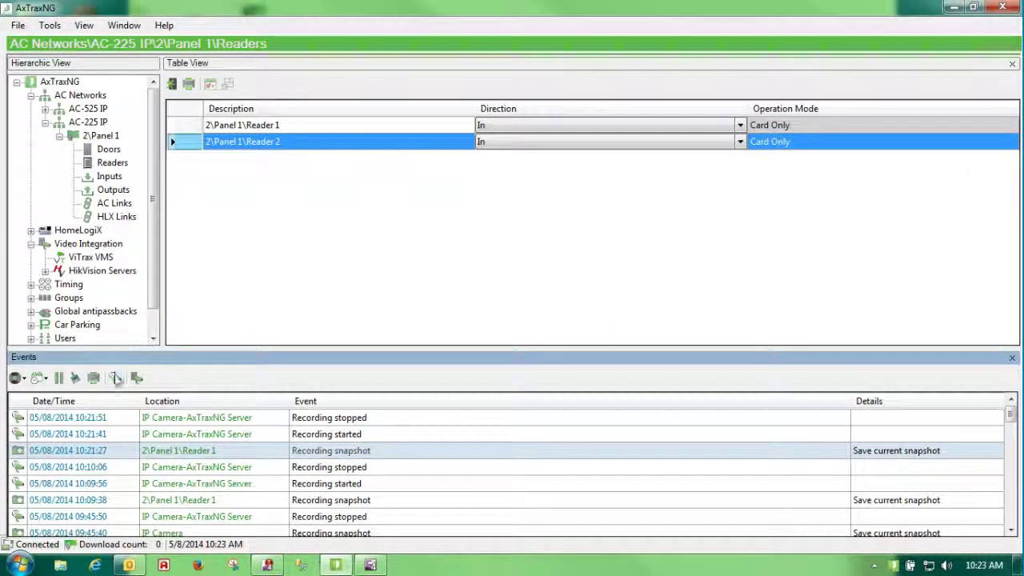
pyautogui.click(116, 378)
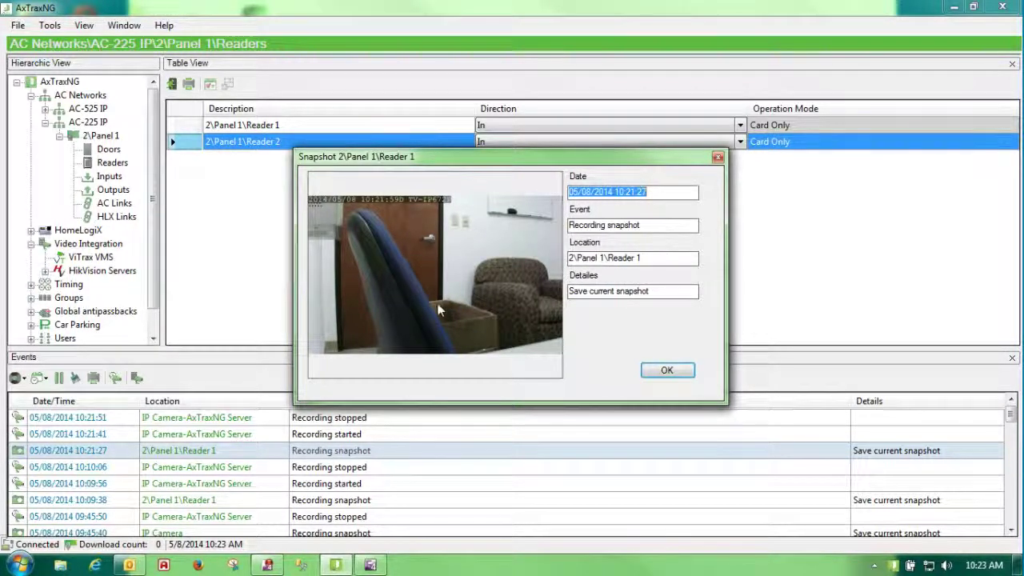
pyautogui.click(665, 369)
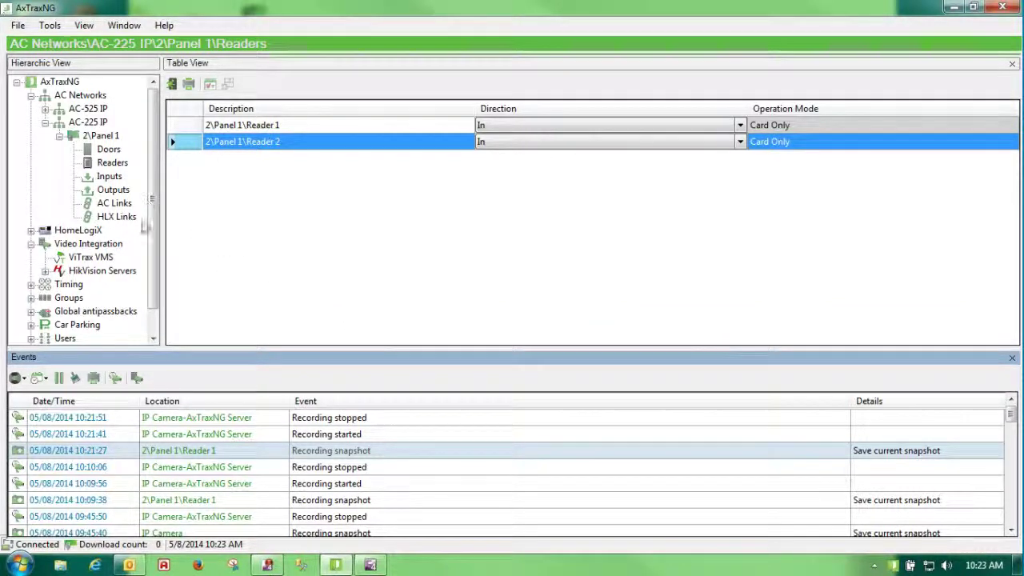
# From the ViTrax IP Camera's properties, browse today's archived snapshots, view the one from 09:27:49, and close the snapshot archive
pyautogui.click(84, 257)
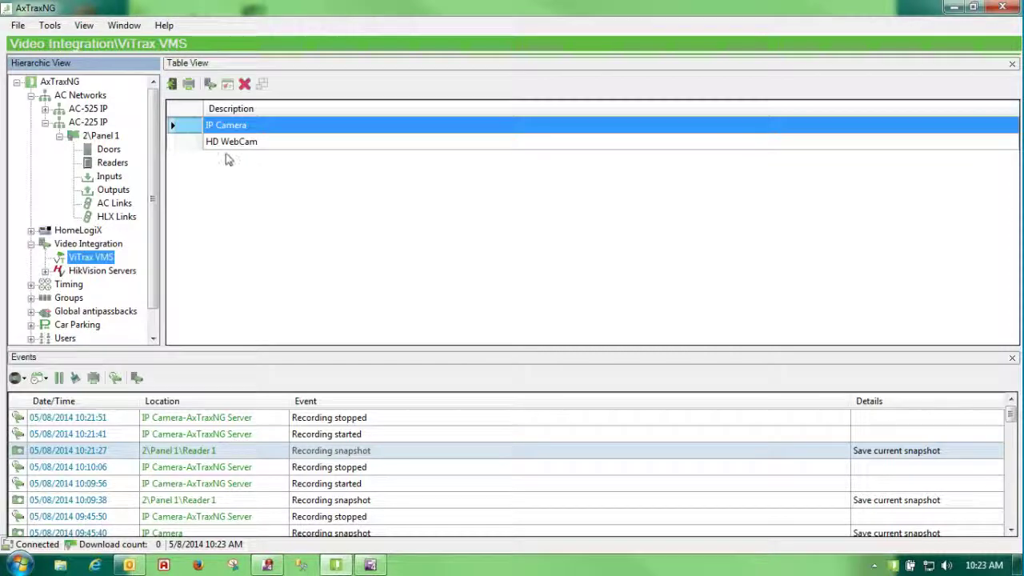
pyautogui.click(194, 132)
pyautogui.doubleClick(193, 132)
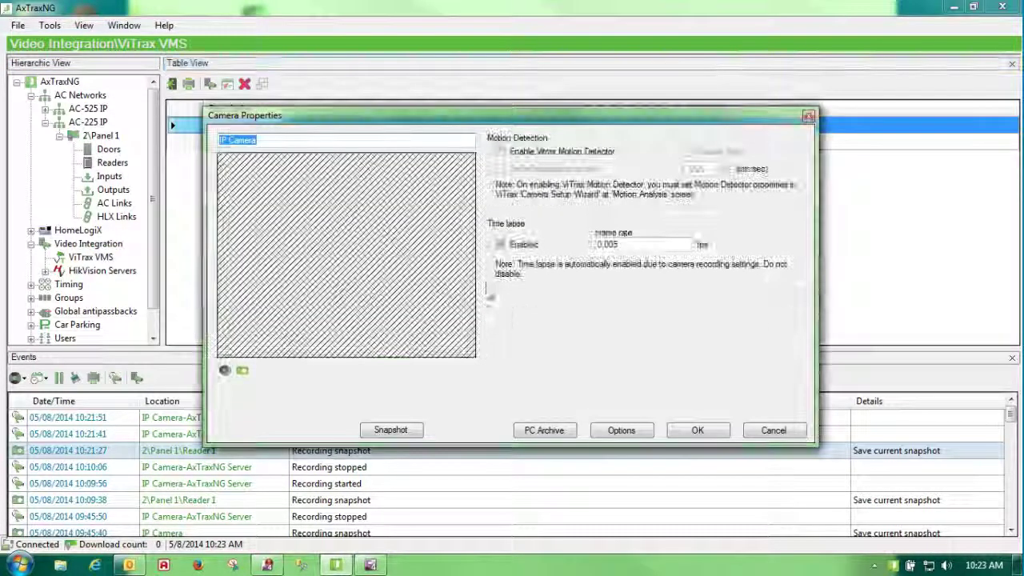
pyautogui.click(391, 430)
pyautogui.moveTo(648, 263); pyautogui.dragTo(668, 372)
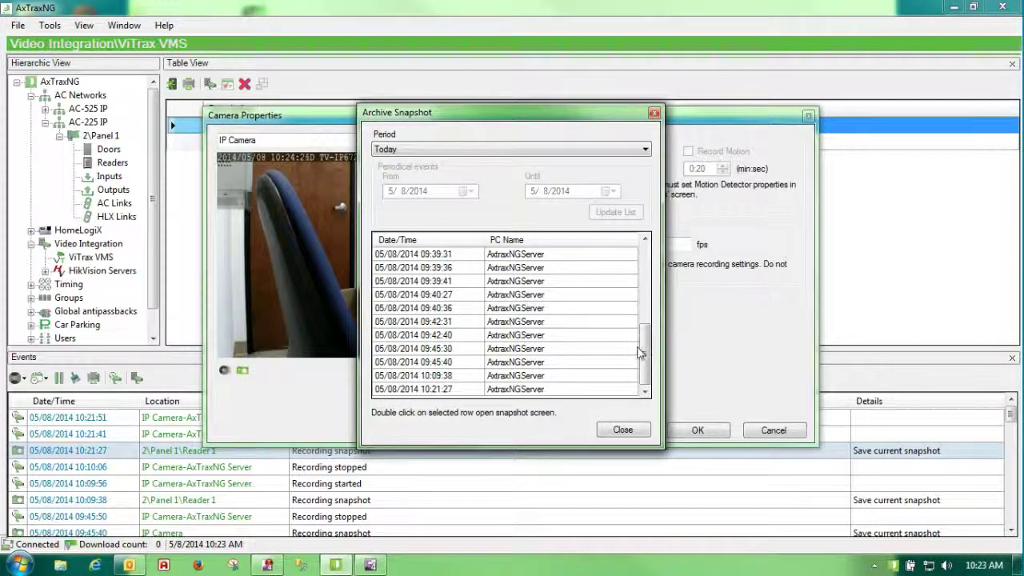
pyautogui.moveTo(640, 349); pyautogui.dragTo(644, 260)
pyautogui.click(513, 253)
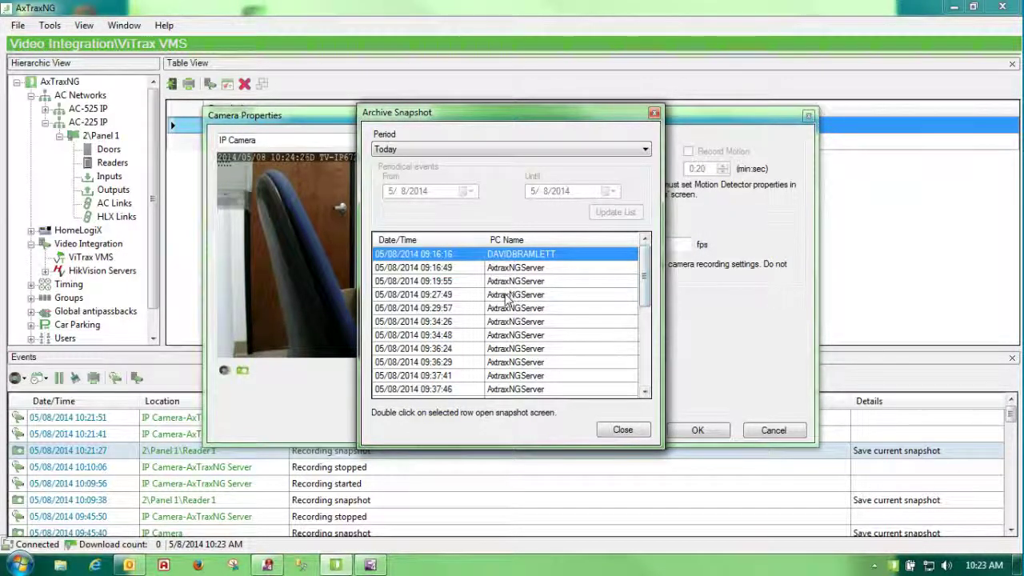
pyautogui.doubleClick(510, 294)
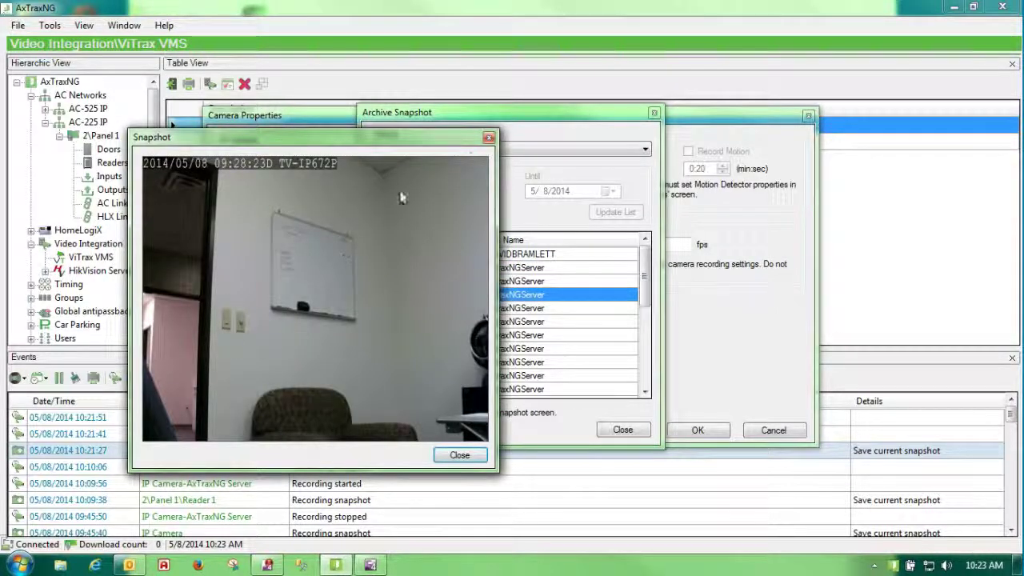
pyautogui.click(489, 137)
pyautogui.click(653, 114)
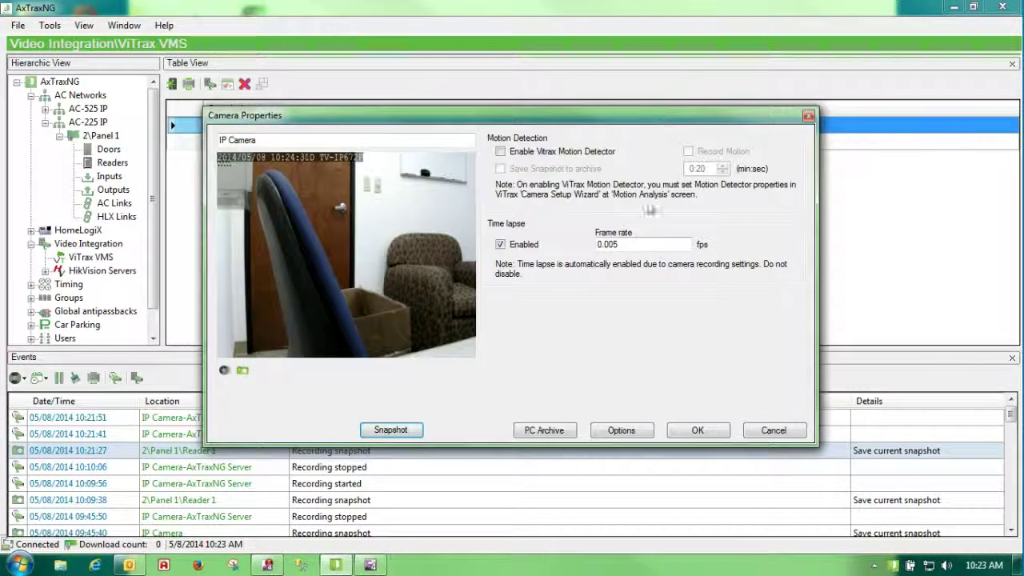